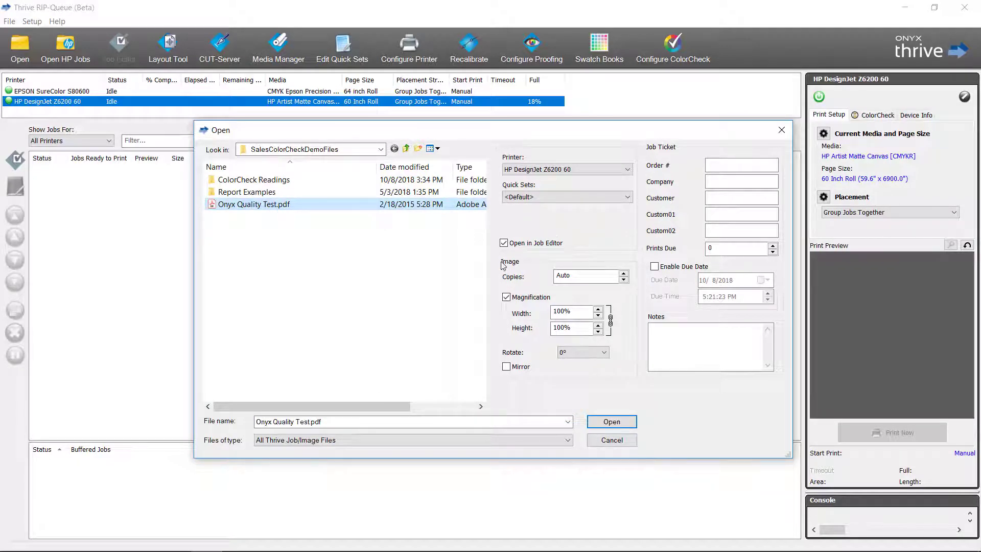
Open Onyx Quality Test.pdf in Job Editor and display the named colors in its job properties.
{"action": "left_click", "coordinate": [612, 421]}
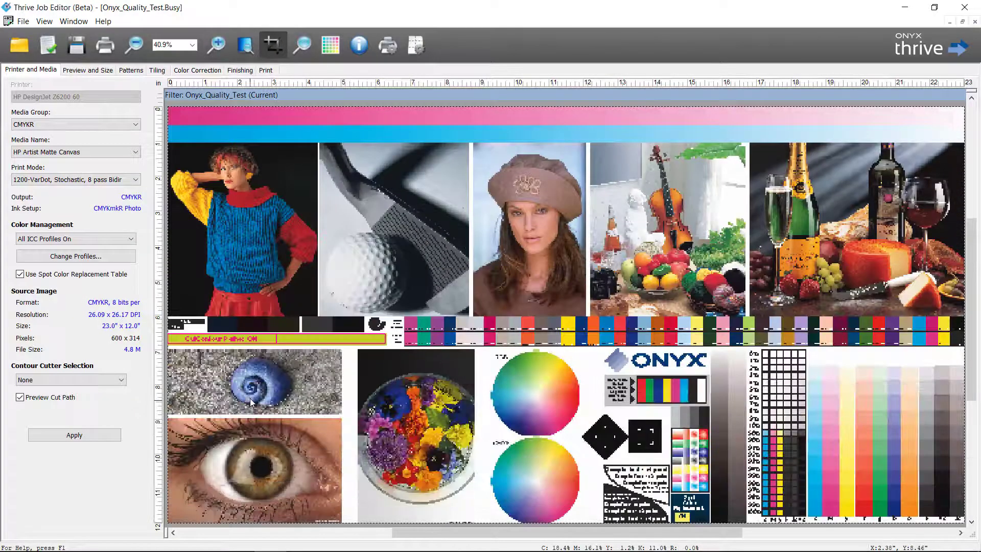
{"action": "left_click", "coordinate": [358, 52]}
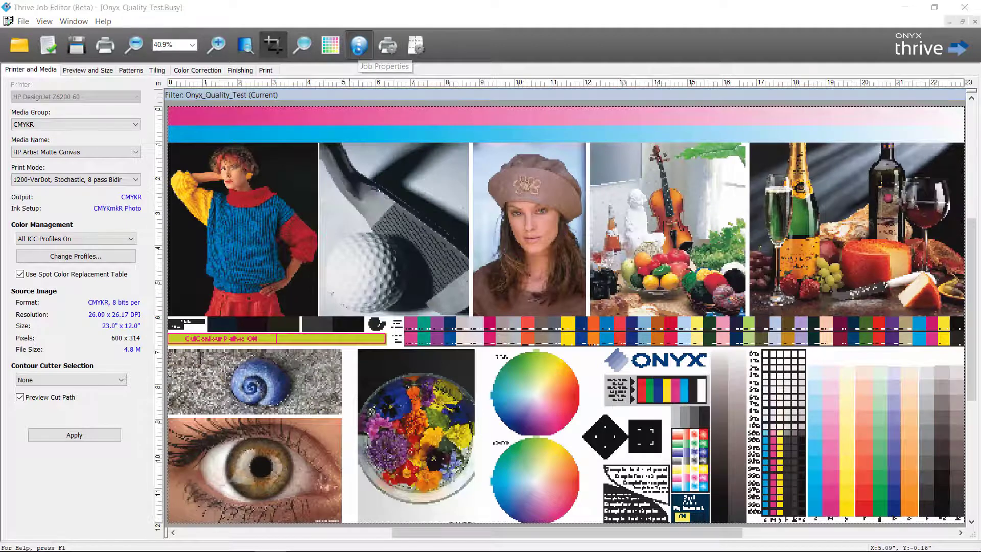
{"action": "left_click", "coordinate": [344, 193]}
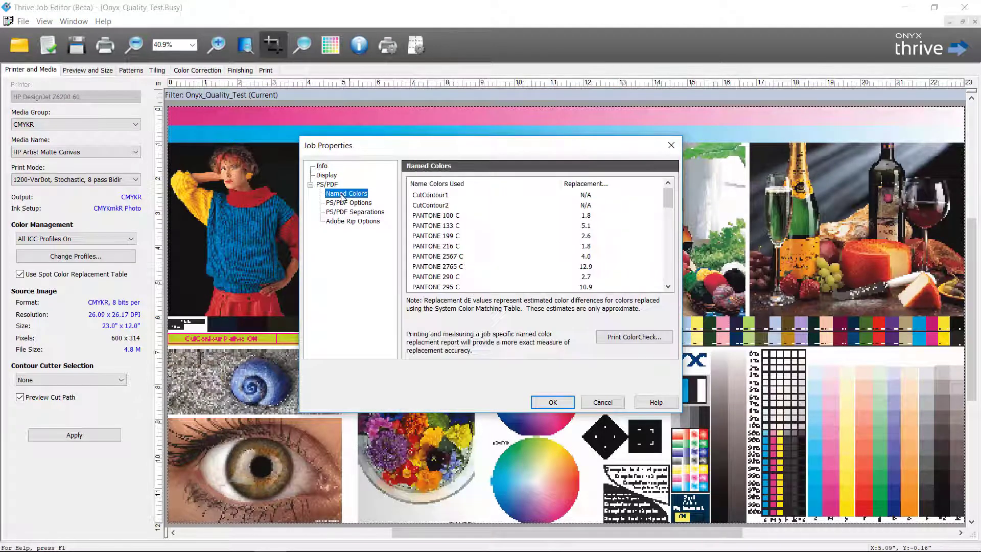
{"action": "mouse_move", "coordinate": [668, 199]}
{"action": "left_mouse_down"}
{"action": "mouse_move", "coordinate": [689, 278]}
{"action": "mouse_move", "coordinate": [683, 191]}
{"action": "left_mouse_up"}
Print the NC_Onyx_Quality_Test ColorCheck swatch from the job's named colors, accept the job properties and switch to RIP-Queue.
{"action": "left_click", "coordinate": [613, 337]}
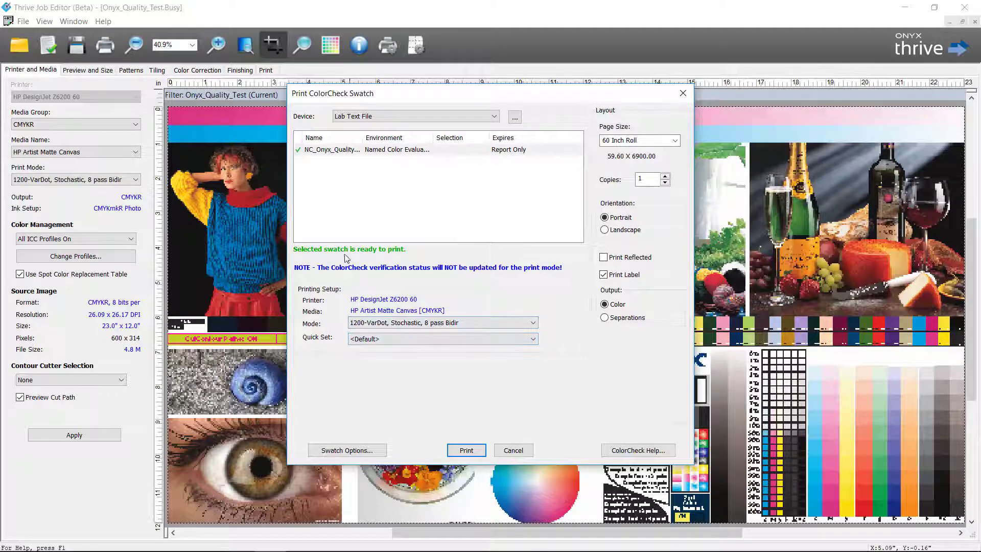
{"action": "left_click_drag", "start_coordinate": [364, 137], "coordinate": [388, 130]}
{"action": "left_click", "coordinate": [365, 150]}
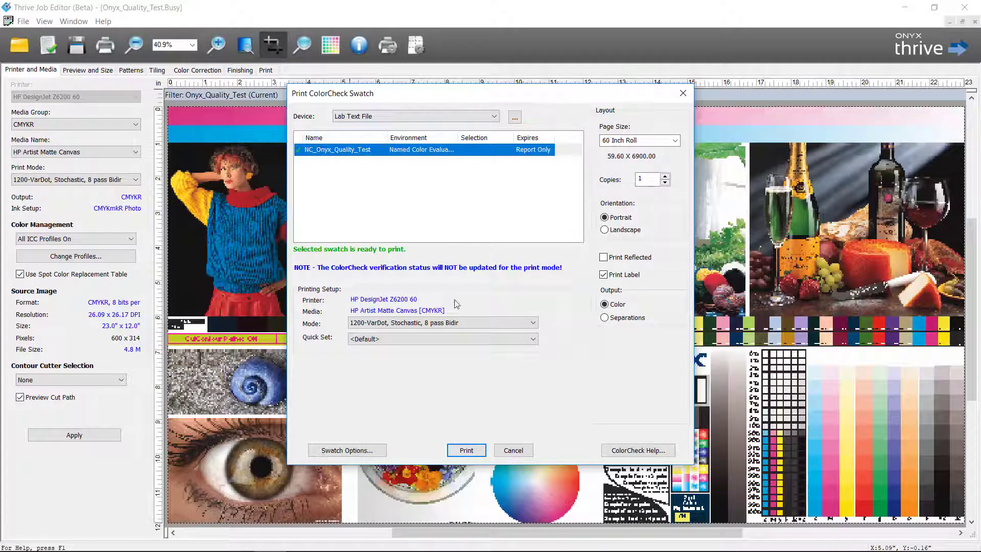
{"action": "left_click", "coordinate": [461, 450]}
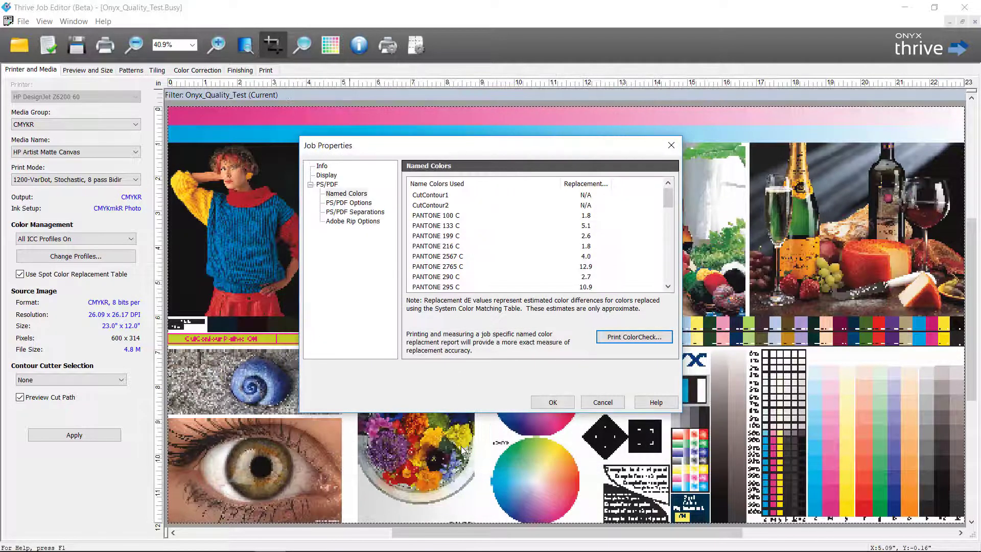
{"action": "left_click", "coordinate": [552, 402]}
{"action": "key", "text": "alt+Tab"}
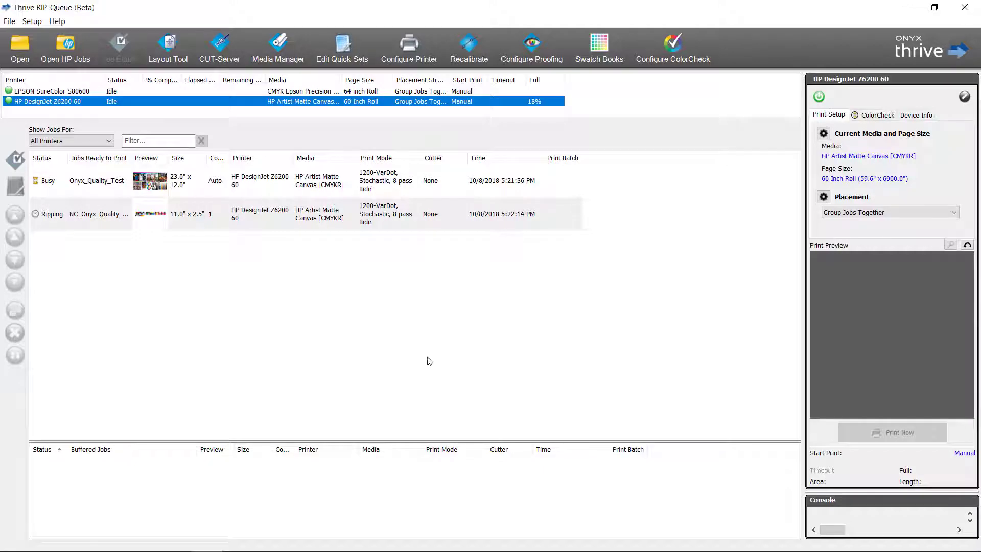
Check the report status and patch preview in the queued ColorCheck swatch job's properties.
{"action": "left_click", "coordinate": [184, 217]}
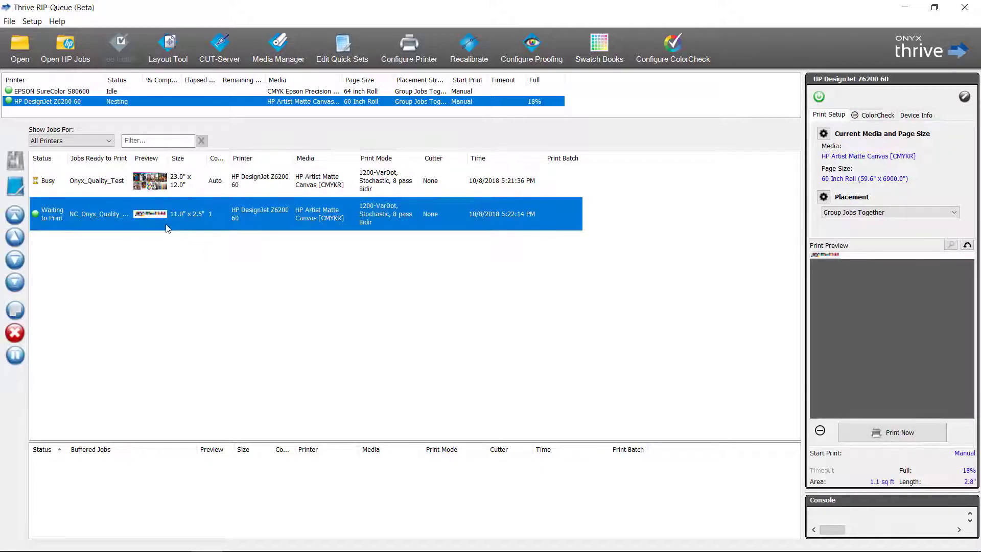
{"action": "double_click", "coordinate": [198, 219]}
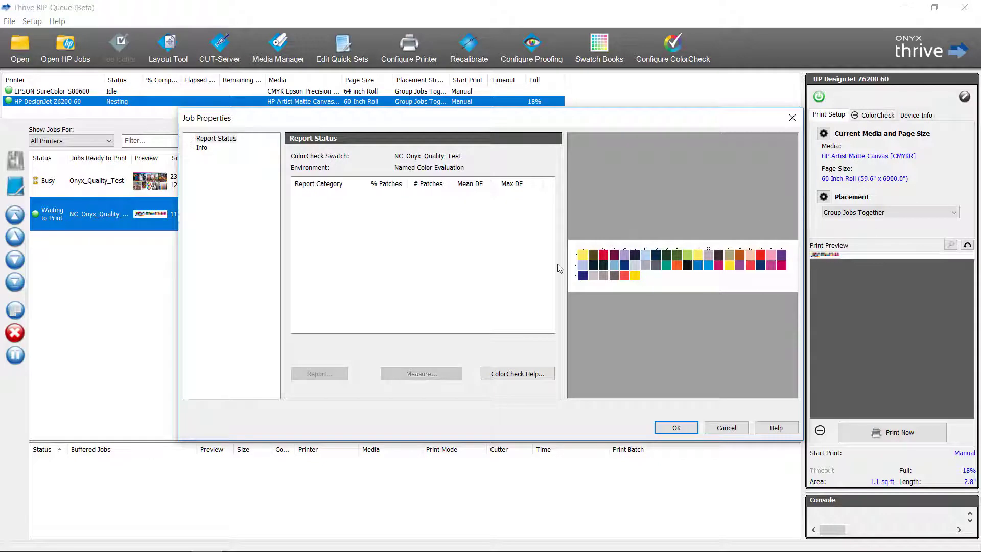
{"action": "left_click", "coordinate": [676, 427]}
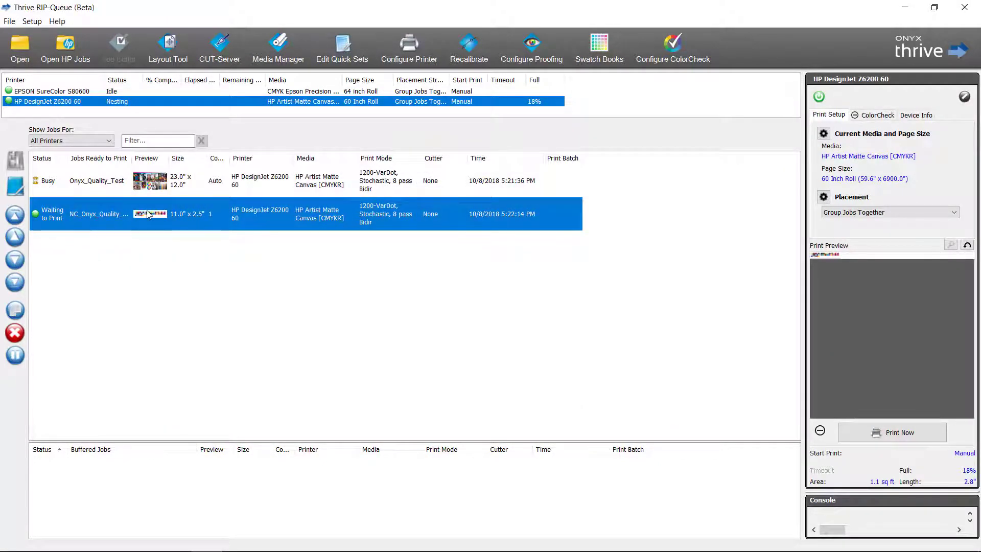
{"action": "left_click", "coordinate": [140, 272]}
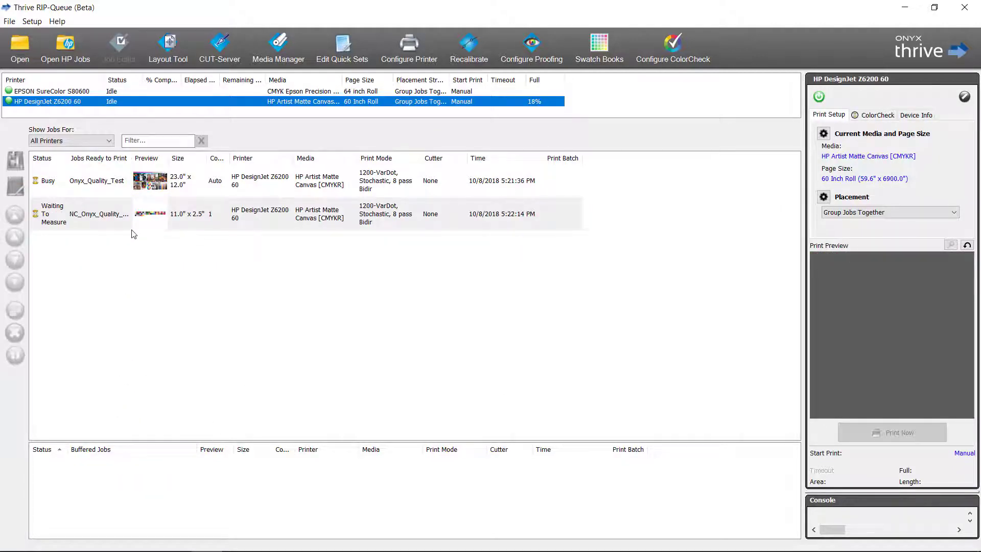
Measure the queued swatch job using the reading file NC_Onyx_Quality_Test.lab and accept the readings.
{"action": "left_click", "coordinate": [154, 213]}
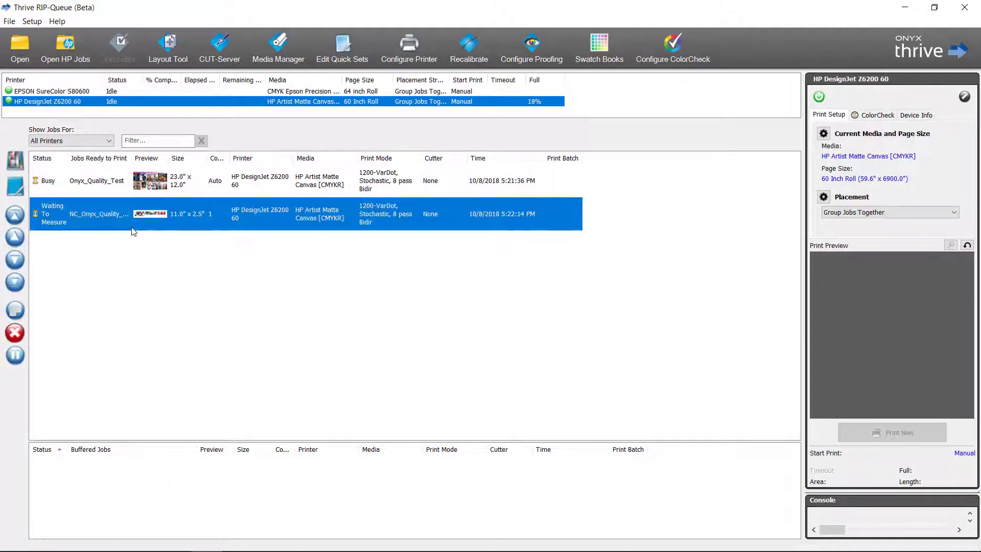
{"action": "right_click", "coordinate": [180, 213]}
{"action": "left_click", "coordinate": [215, 220]}
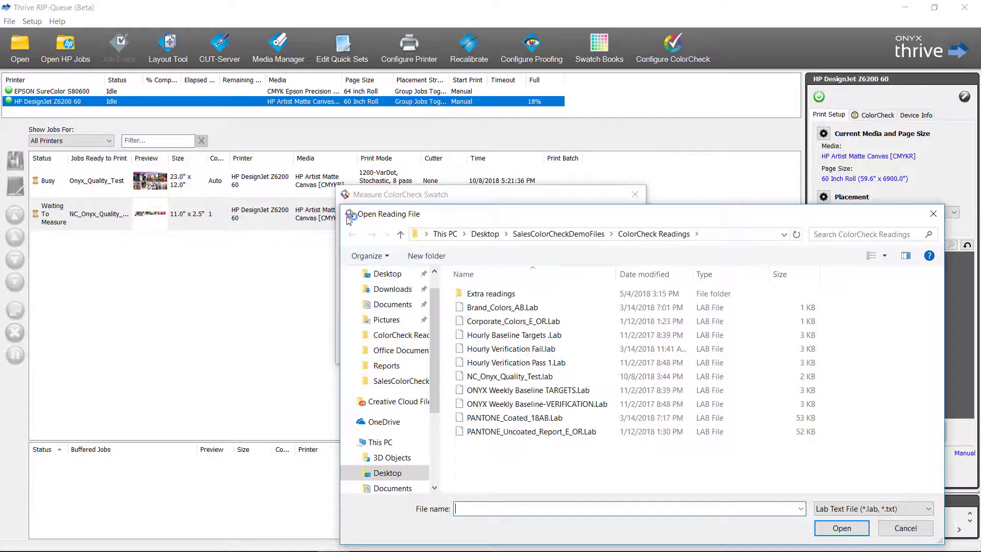
{"action": "left_click_drag", "start_coordinate": [606, 219], "coordinate": [572, 167]}
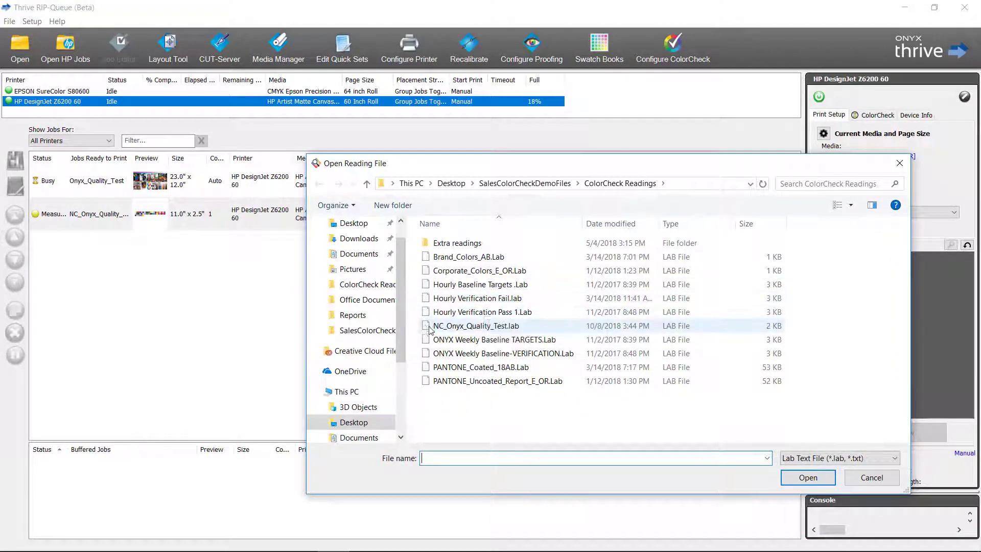
{"action": "left_click", "coordinate": [476, 329]}
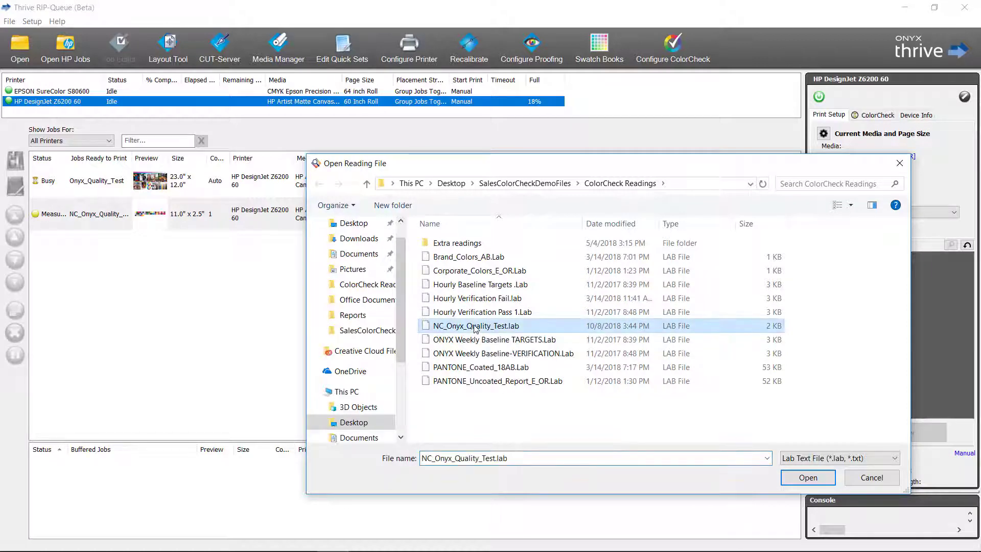
{"action": "left_click", "coordinate": [804, 478]}
{"action": "left_click", "coordinate": [445, 350]}
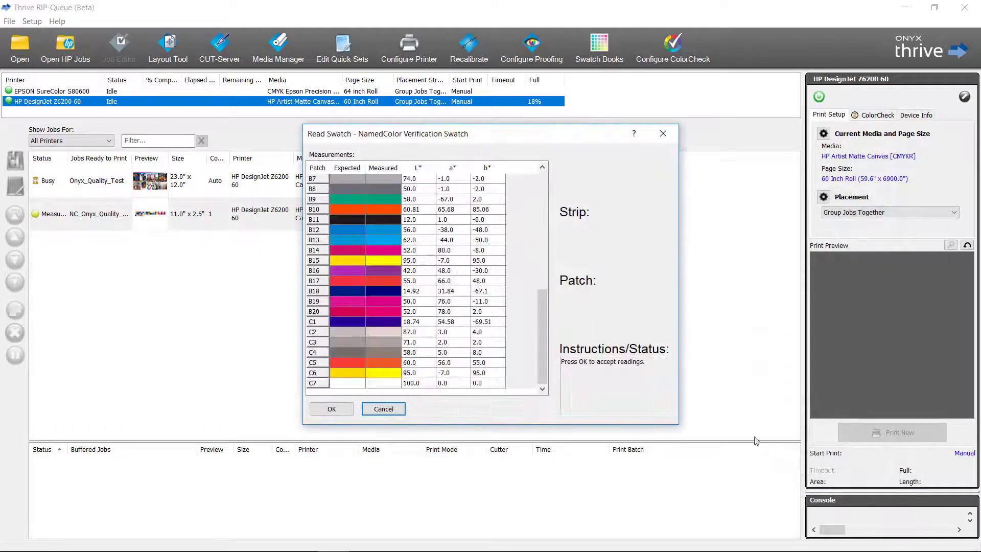
{"action": "mouse_move", "coordinate": [542, 353]}
{"action": "left_mouse_down"}
{"action": "mouse_move", "coordinate": [554, 259]}
{"action": "mouse_move", "coordinate": [543, 337]}
{"action": "left_mouse_up"}
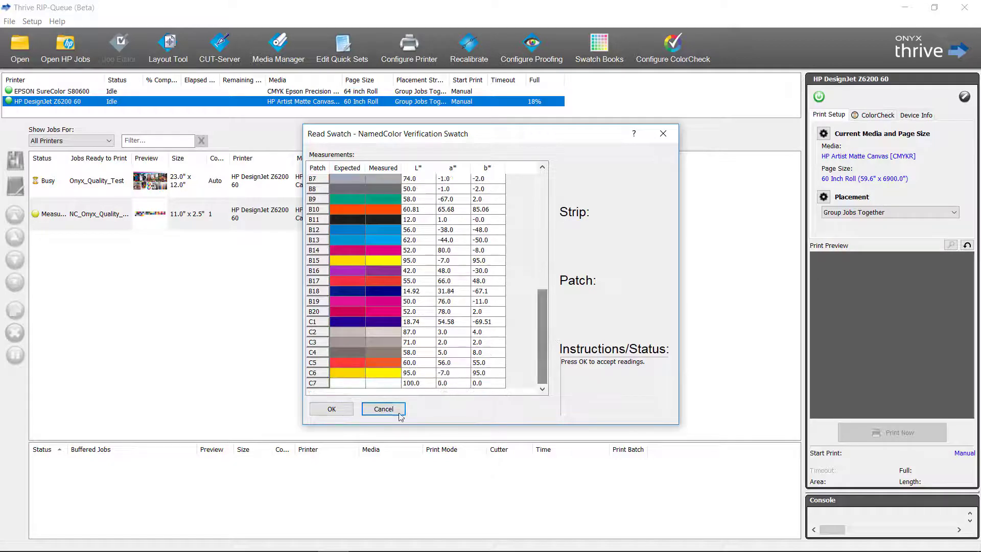
{"action": "left_click", "coordinate": [331, 409]}
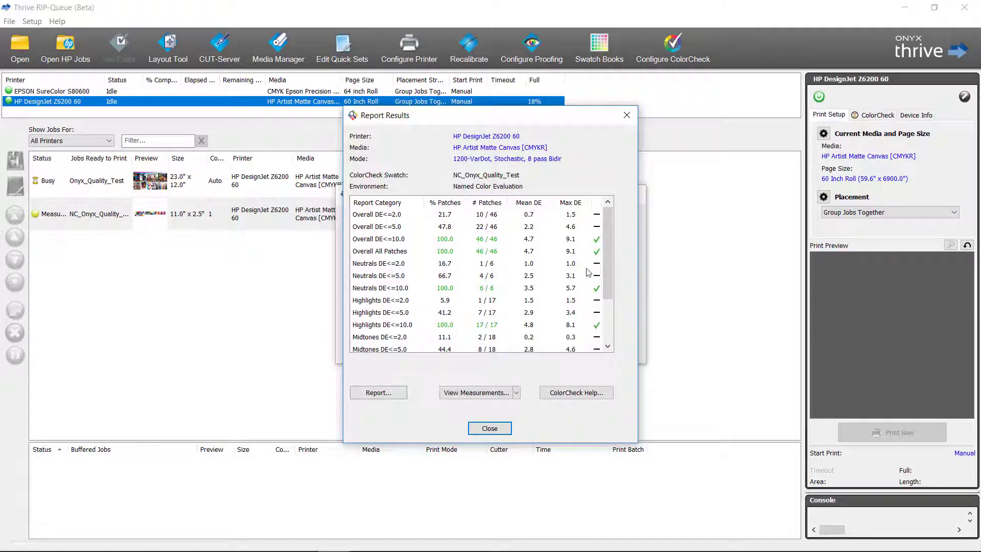
Save the swatch results as an HTML report in the Reports folder, review its verification tests and patches, and close it.
{"action": "scroll", "coordinate": [608, 236], "scroll_direction": "down", "scroll_amount": 2}
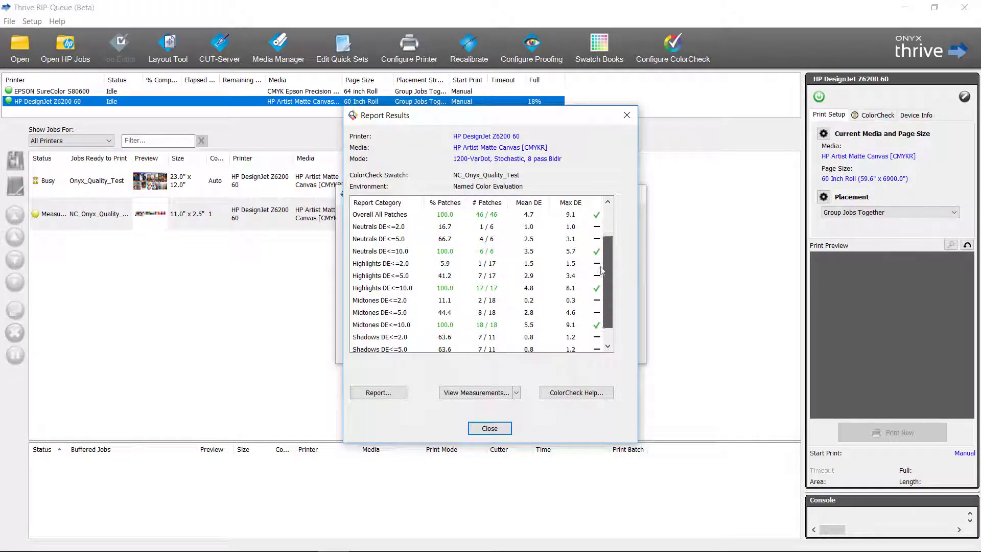
{"action": "left_click", "coordinate": [378, 392]}
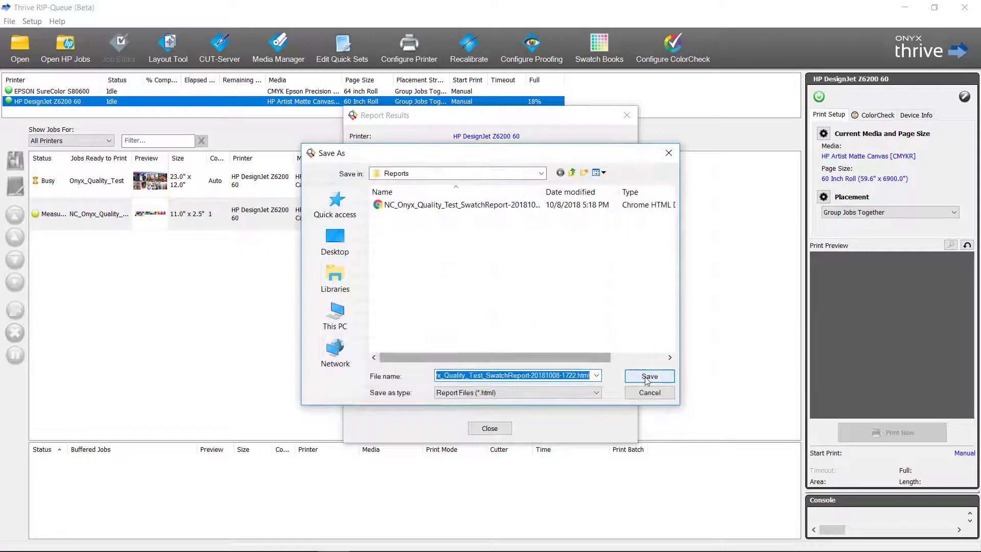
{"action": "left_click", "coordinate": [647, 378]}
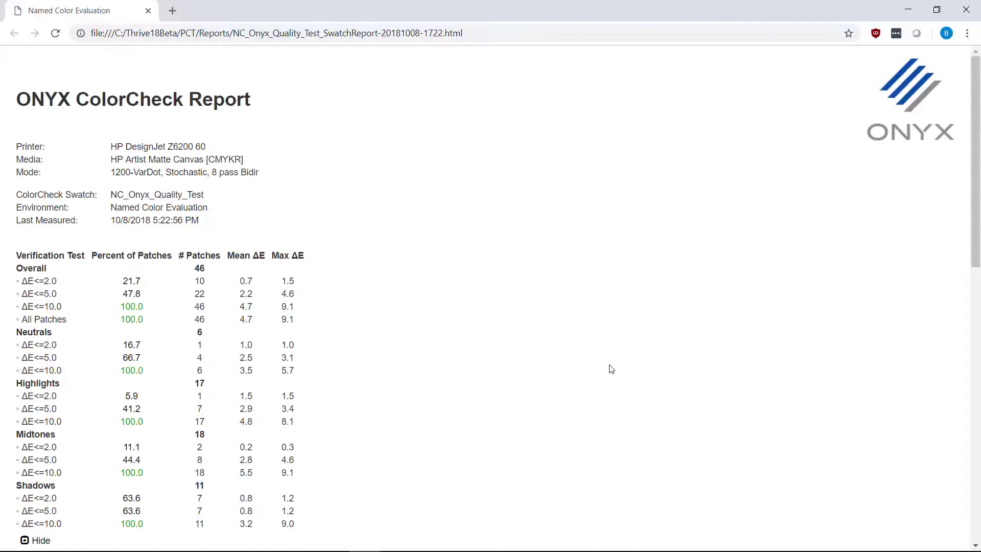
{"action": "scroll", "coordinate": [386, 308], "scroll_direction": "down", "scroll_amount": 5}
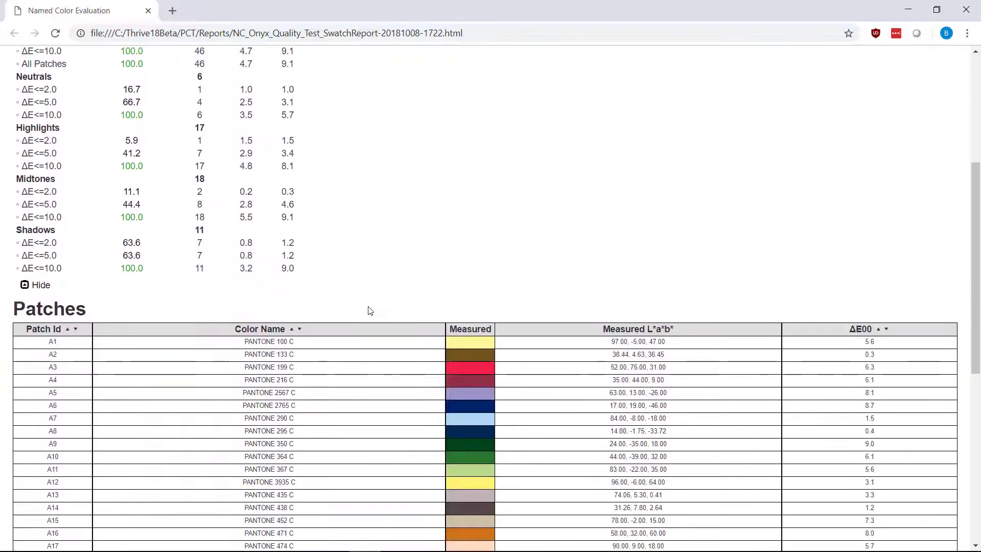
{"action": "scroll", "coordinate": [370, 310], "scroll_direction": "up", "scroll_amount": 4}
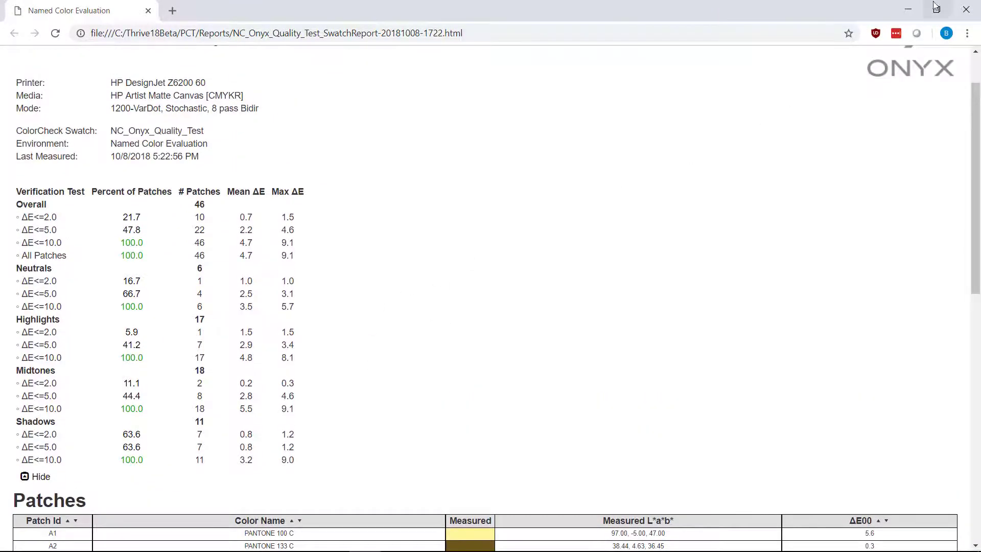
{"action": "left_click", "coordinate": [966, 9]}
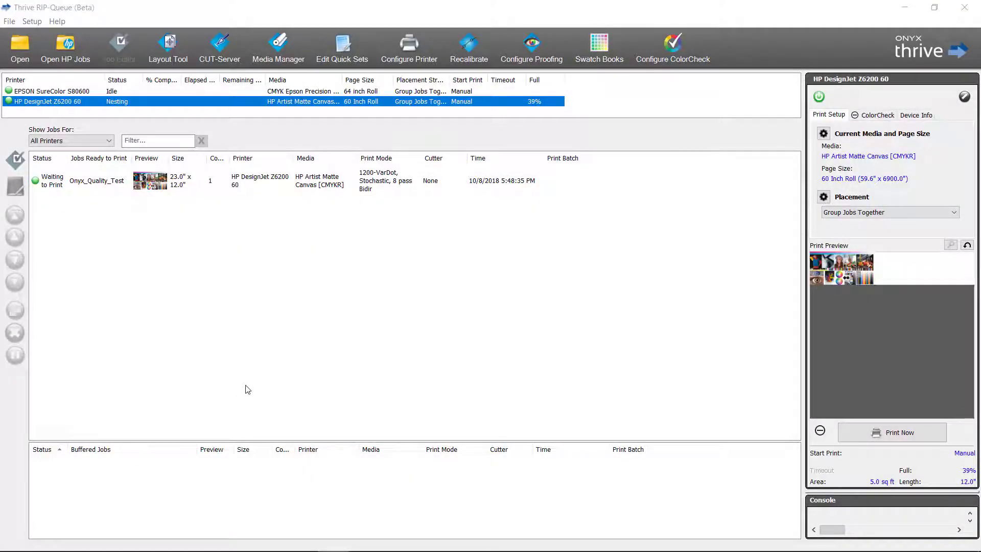
Display the named colors in the job properties of the queued Onyx_Quality_Test job.
{"action": "left_click", "coordinate": [183, 190]}
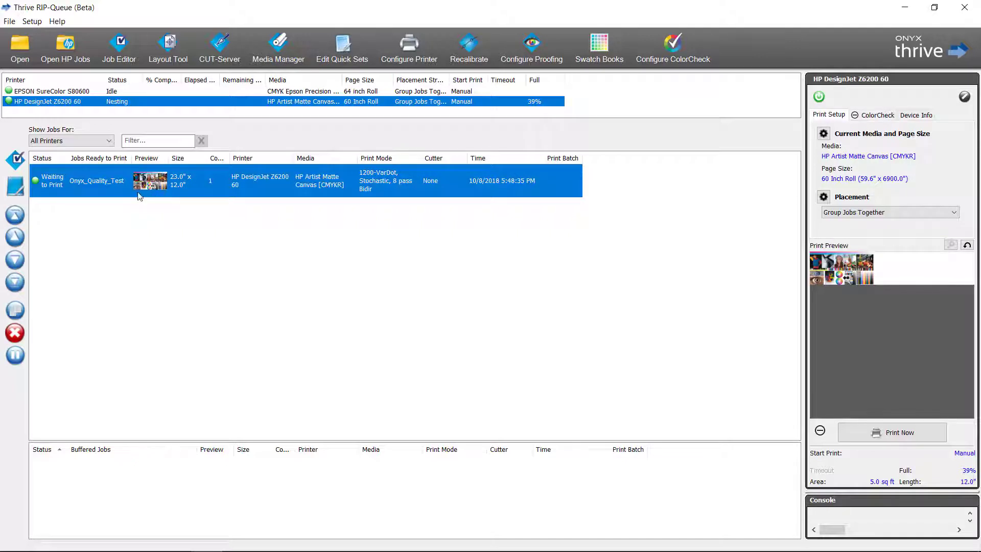
{"action": "right_click", "coordinate": [203, 189]}
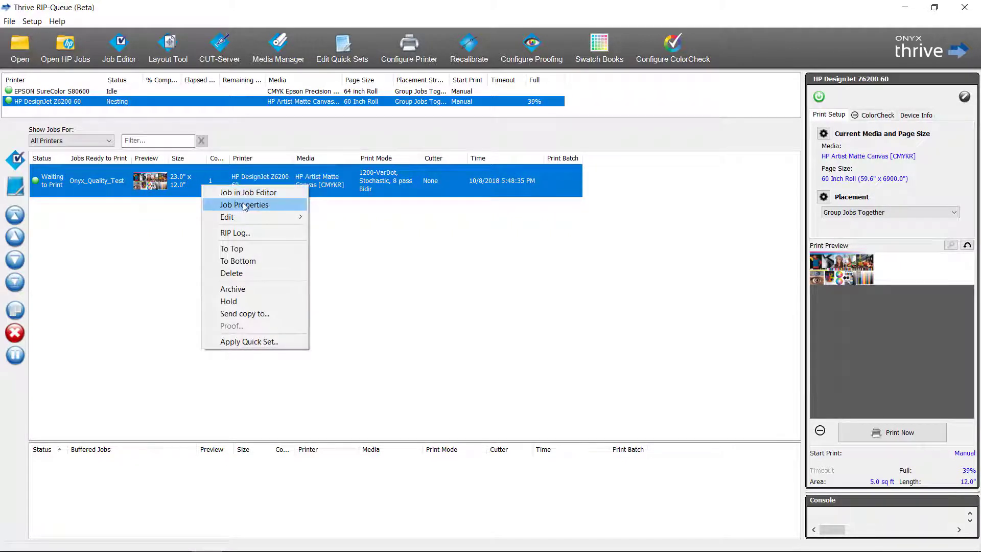
{"action": "left_click", "coordinate": [244, 205]}
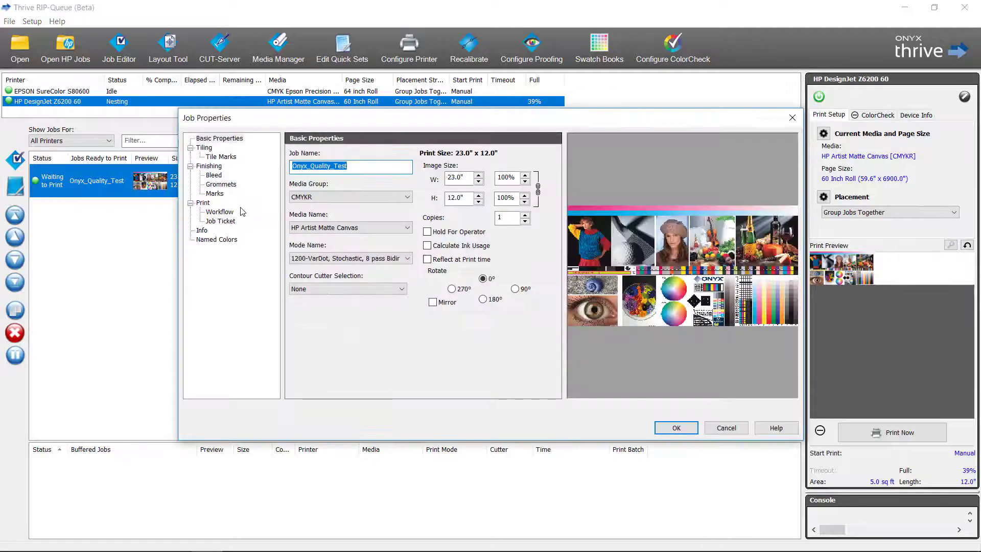
{"action": "left_click", "coordinate": [223, 240]}
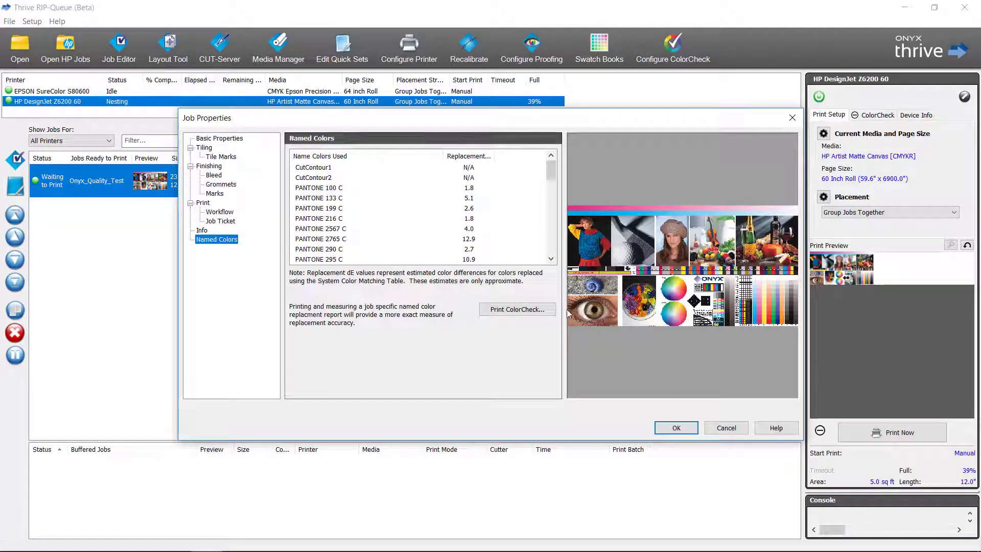
Print the named color ColorCheck swatch from the queued job's properties and accept the properties.
{"action": "left_click", "coordinate": [499, 311]}
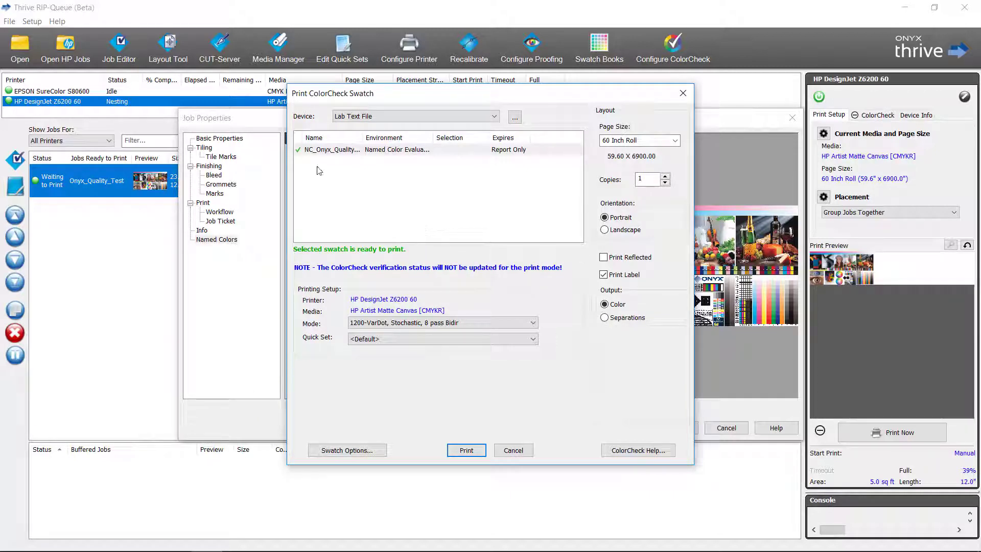
{"action": "left_click", "coordinate": [465, 448]}
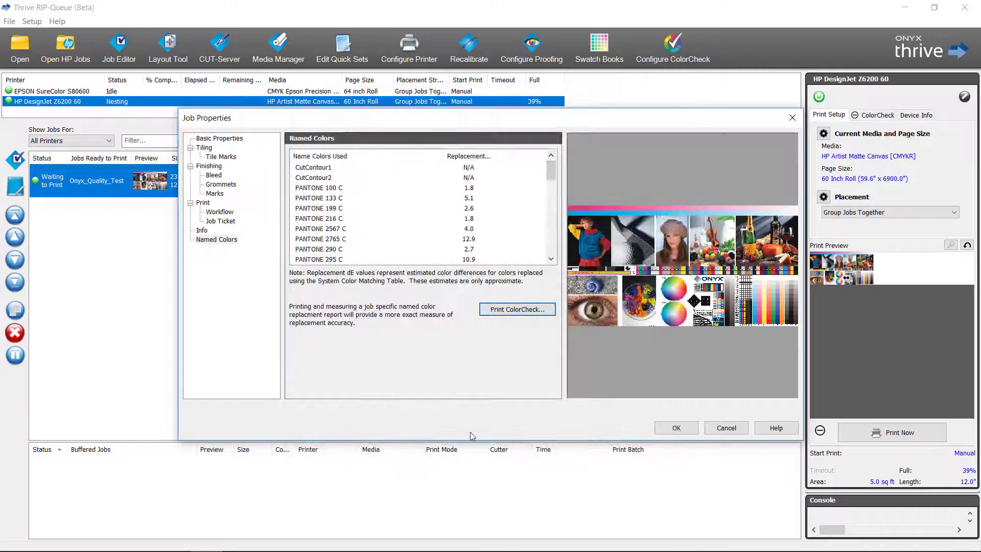
{"action": "left_click", "coordinate": [676, 428]}
{"action": "left_click", "coordinate": [171, 215]}
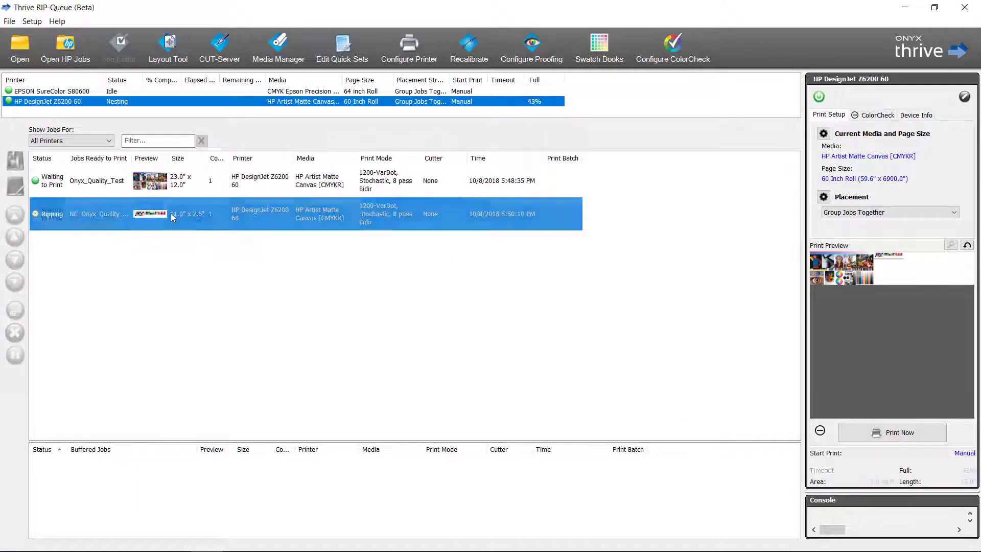
{"action": "left_click", "coordinate": [195, 216]}
{"action": "left_click", "coordinate": [197, 240]}
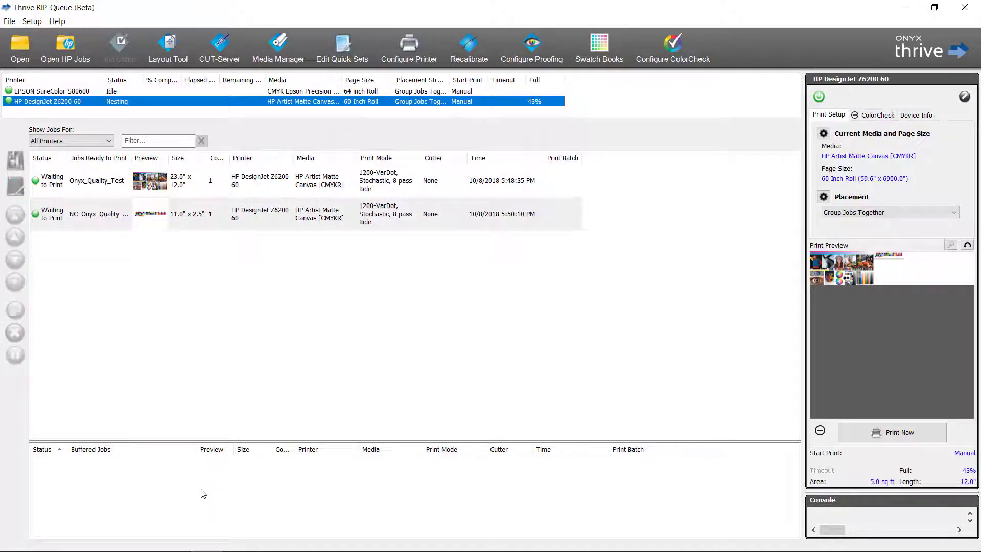
Measure the queued named color swatch job with NC_Onyx_Quality_Test.lab, accept the readings, and create a report of the results.
{"action": "right_click", "coordinate": [190, 225]}
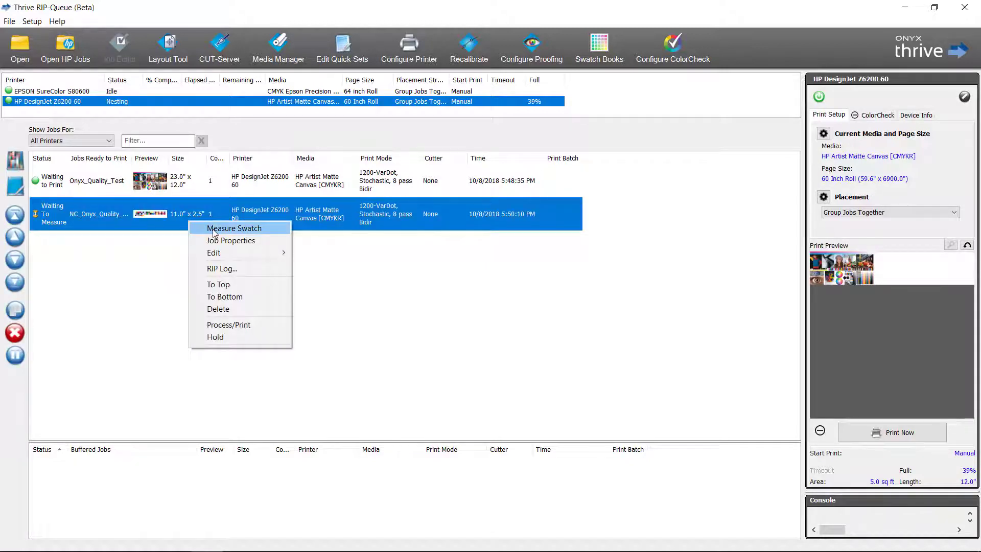
{"action": "left_click", "coordinate": [213, 228]}
{"action": "left_click", "coordinate": [452, 348]}
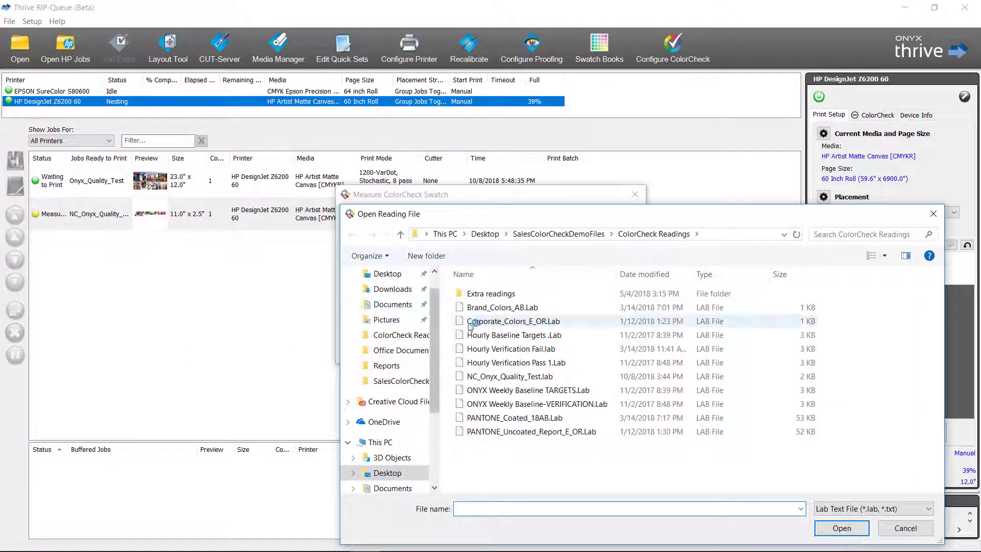
{"action": "left_click", "coordinate": [514, 376]}
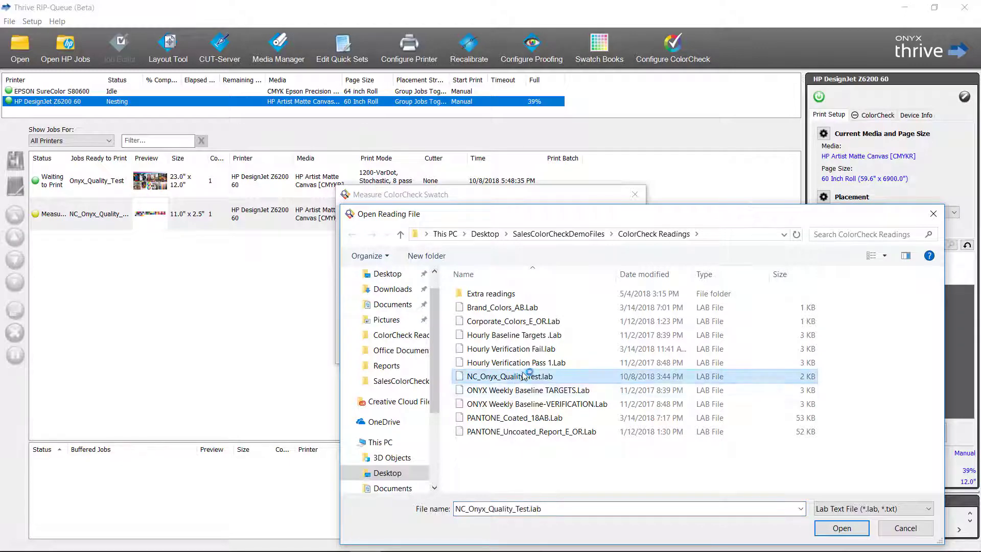
{"action": "left_click", "coordinate": [842, 529]}
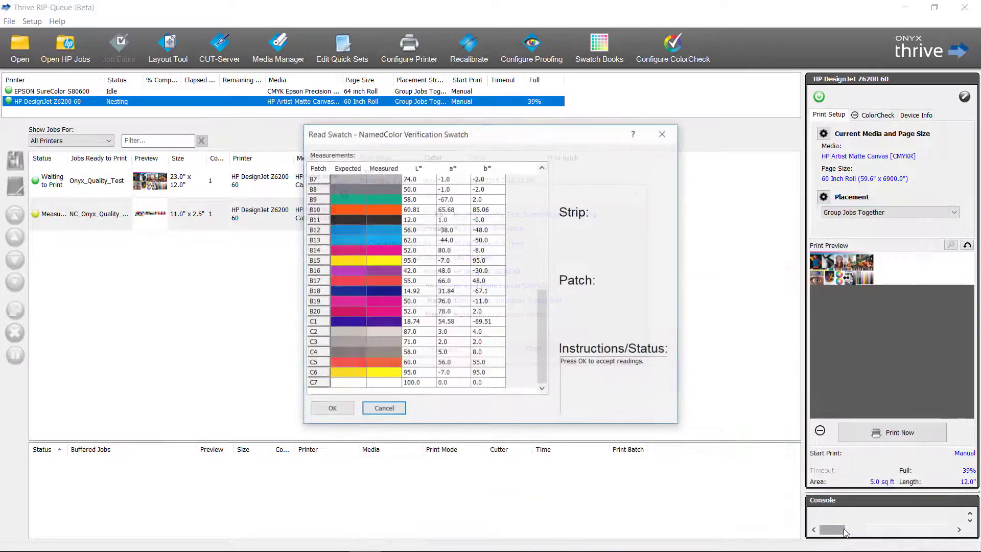
{"action": "left_click", "coordinate": [344, 409]}
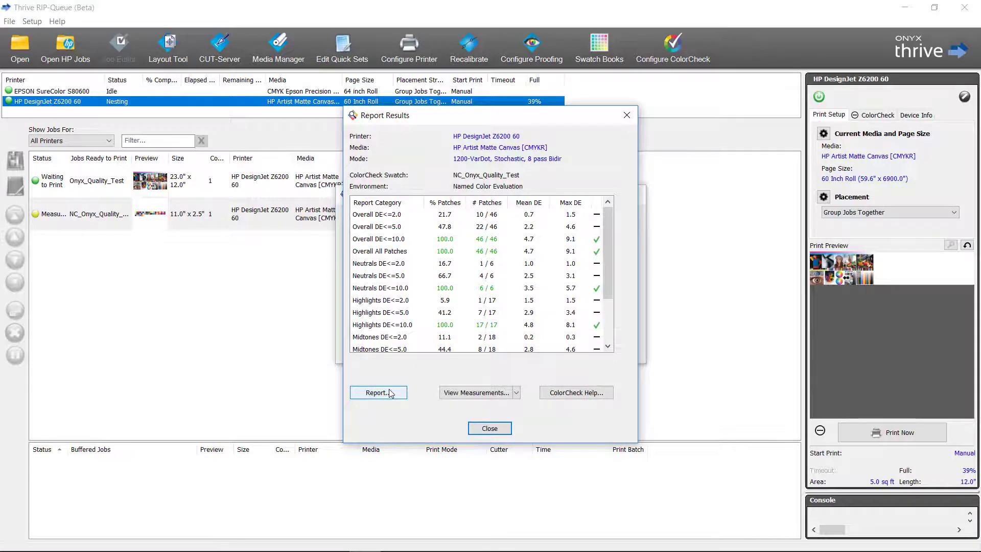
{"action": "left_click", "coordinate": [390, 393]}
{"action": "left_click", "coordinate": [636, 375]}
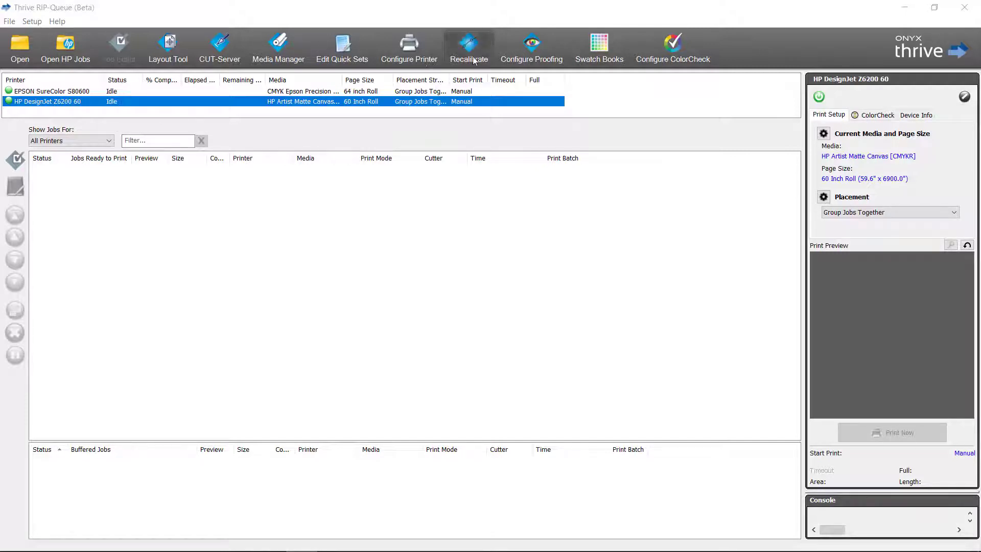
Open the HP DesignJet Z6200 60 printer configuration and load the quick set library Application Library.OQS for import.
{"action": "left_click", "coordinate": [410, 46]}
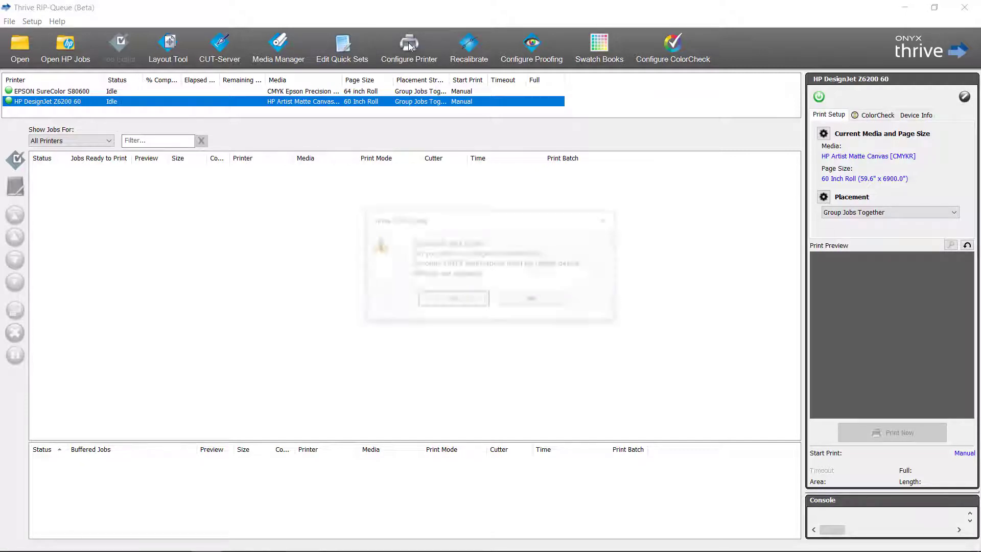
{"action": "left_click", "coordinate": [444, 301]}
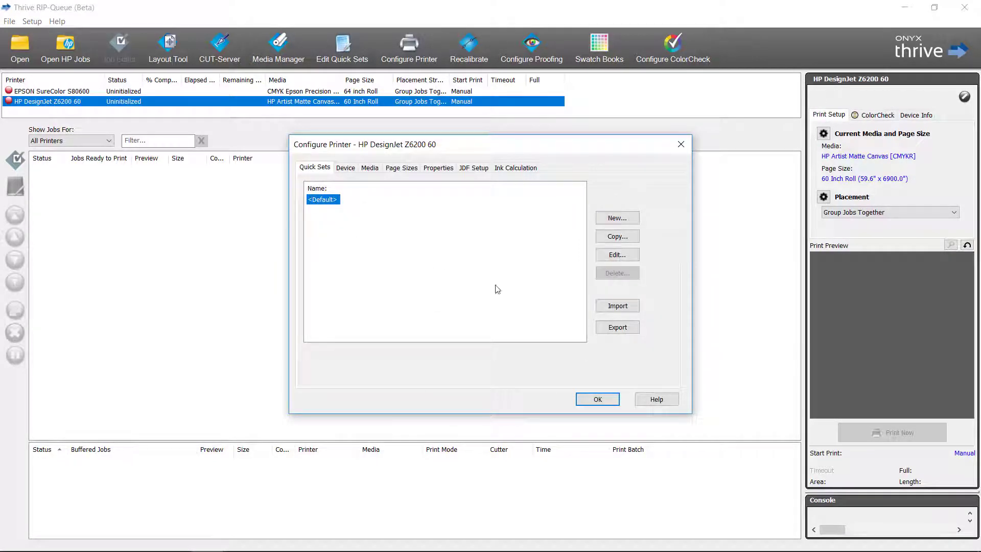
{"action": "left_click", "coordinate": [603, 306]}
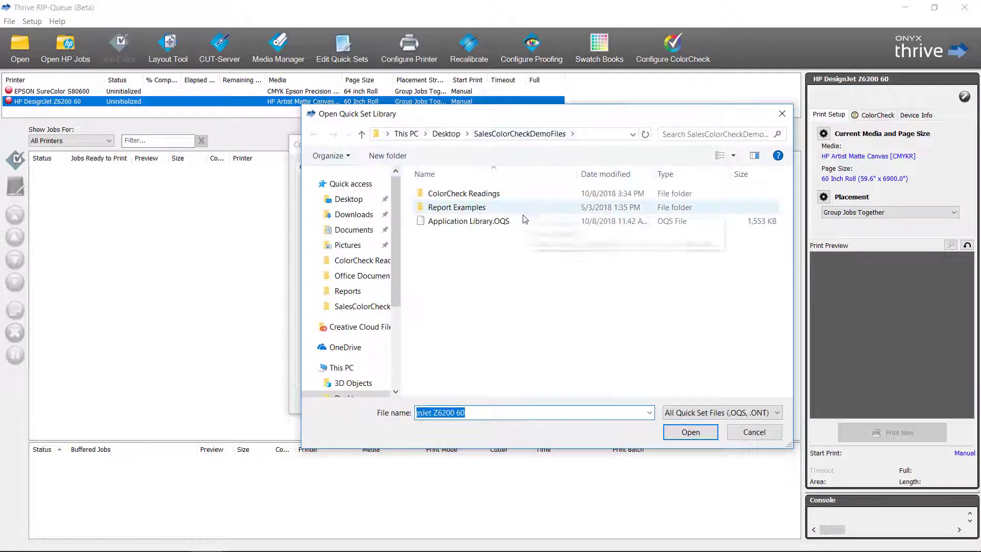
{"action": "left_click", "coordinate": [465, 228]}
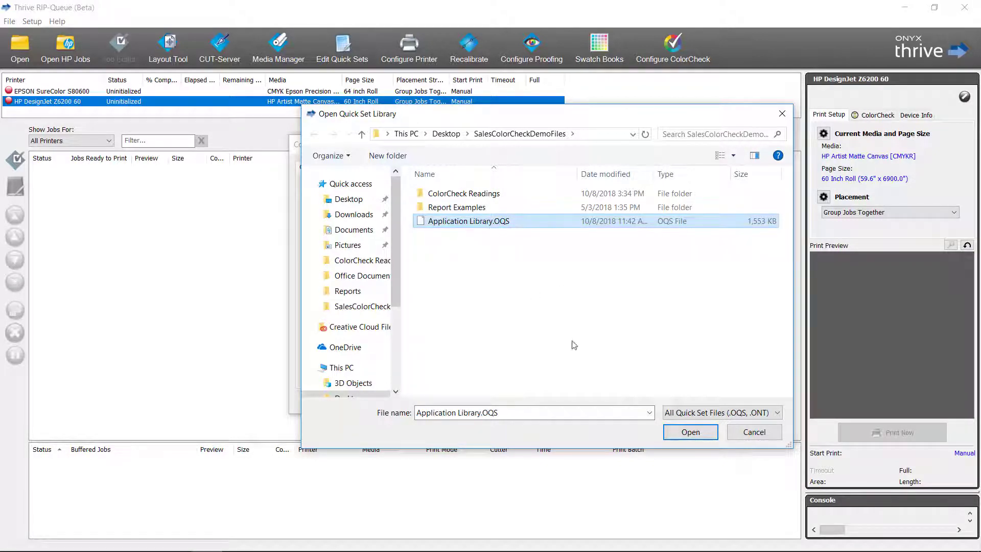
{"action": "left_click", "coordinate": [676, 429]}
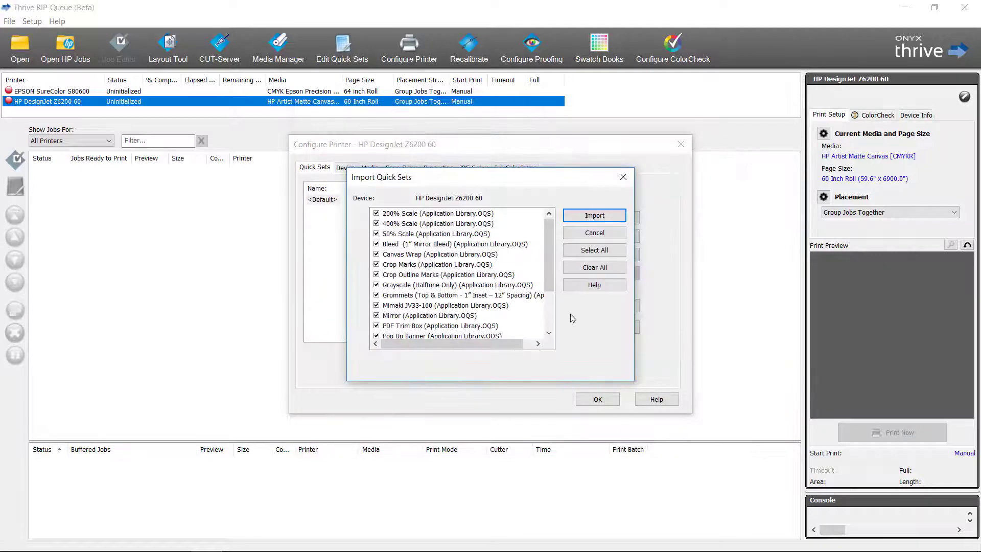
Import all quick sets of the loaded library into the printer and look through the resulting quick set list.
{"action": "left_click_drag", "start_coordinate": [548, 180], "coordinate": [538, 172]}
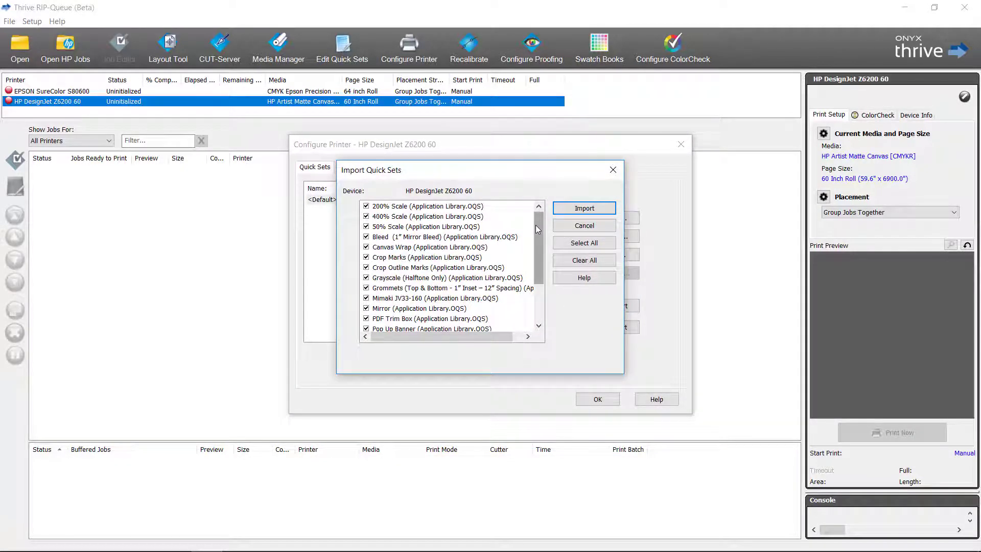
{"action": "left_click_drag", "start_coordinate": [536, 229], "coordinate": [539, 267]}
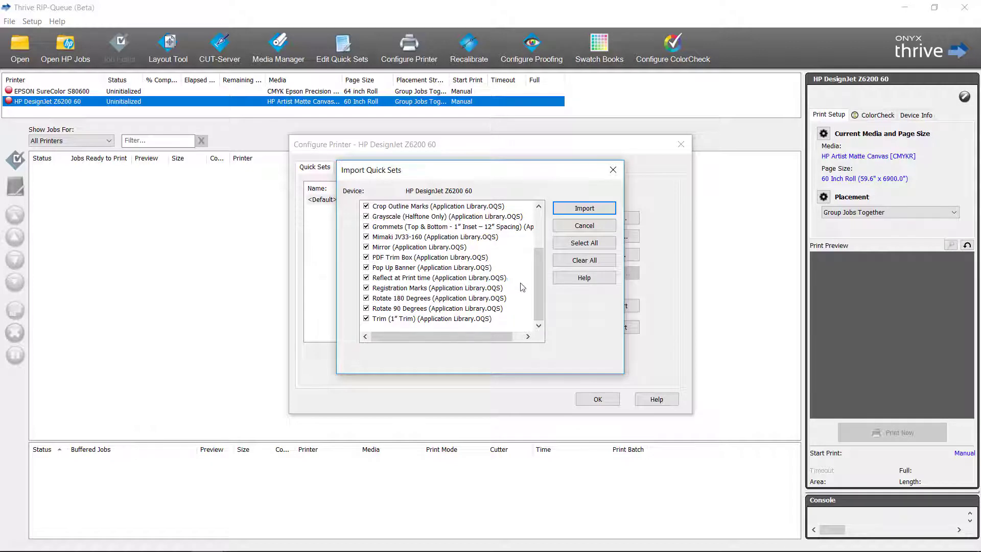
{"action": "left_click_drag", "start_coordinate": [540, 295], "coordinate": [549, 220]}
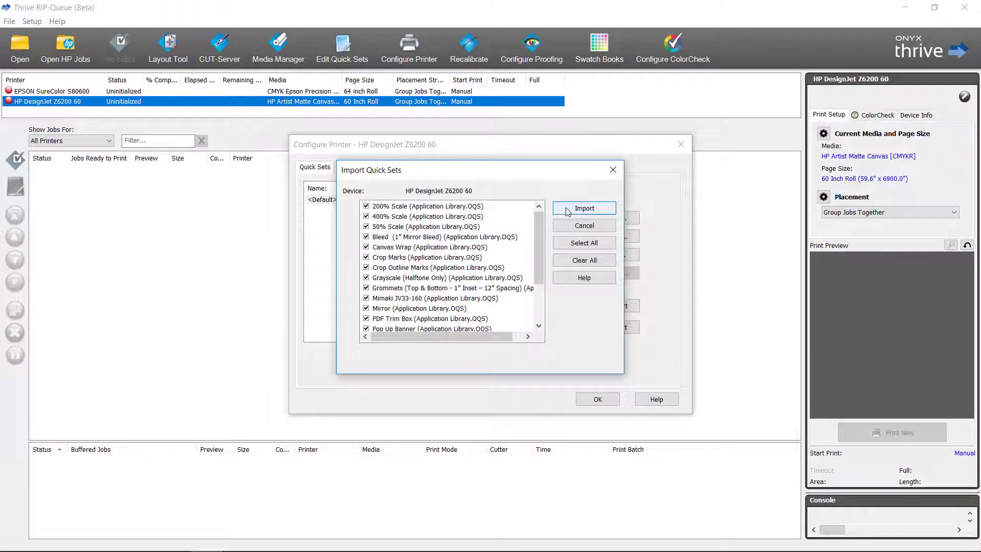
{"action": "left_click", "coordinate": [569, 211]}
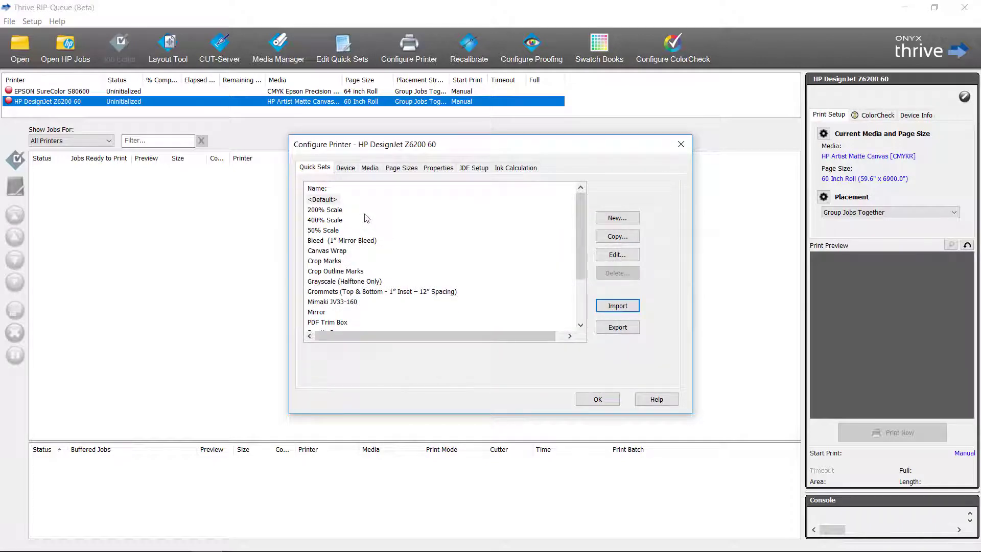
{"action": "scroll", "coordinate": [377, 268], "scroll_direction": "down", "scroll_amount": 2}
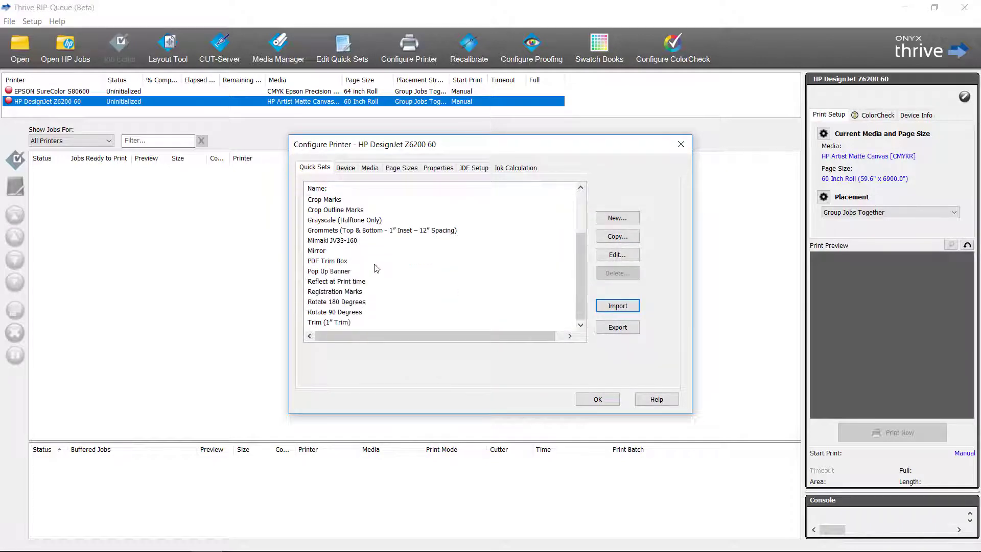
{"action": "scroll", "coordinate": [378, 268], "scroll_direction": "up", "scroll_amount": 2}
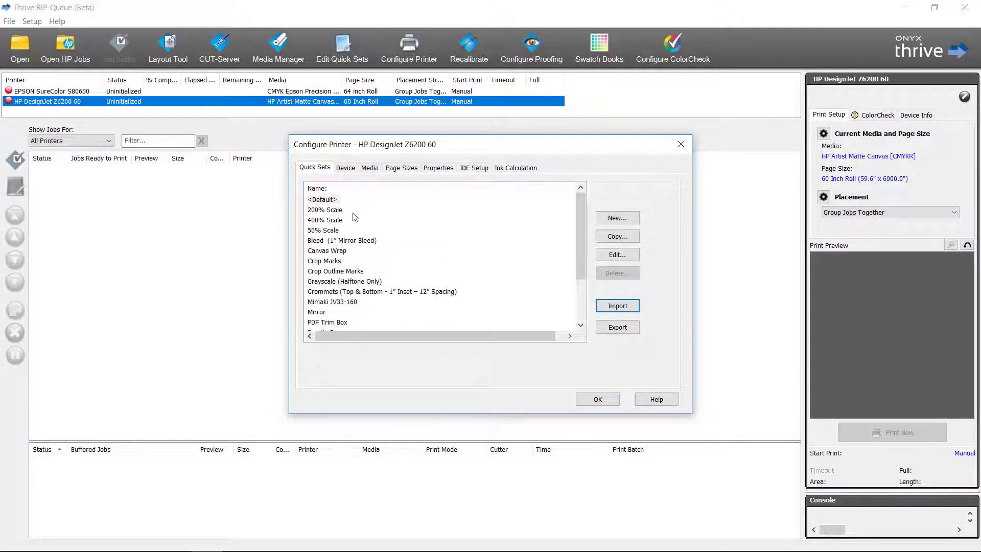
Start a quick set export for the HP DesignJet Z6200 60 and select all its quick sets.
{"action": "left_click", "coordinate": [616, 328]}
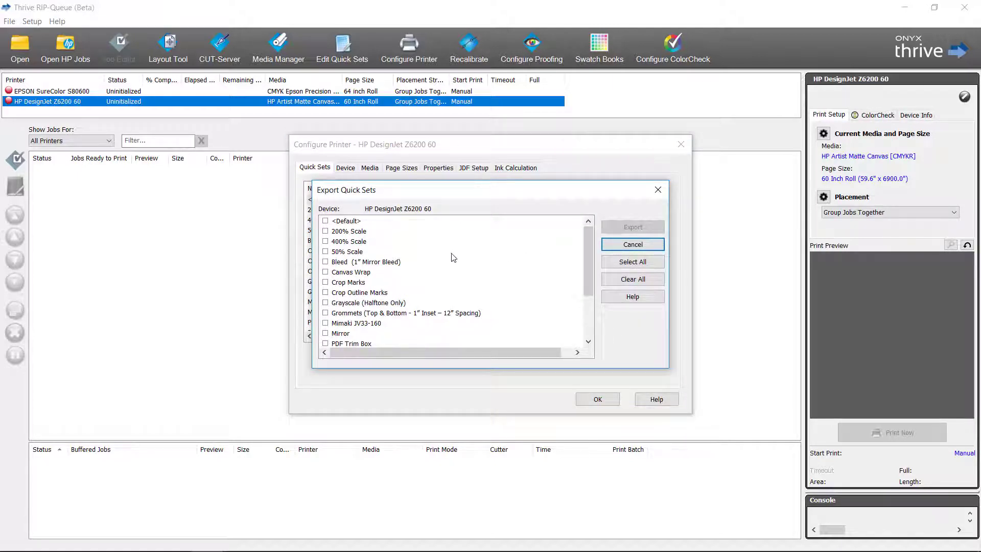
{"action": "scroll", "coordinate": [454, 258], "scroll_direction": "down", "scroll_amount": 3}
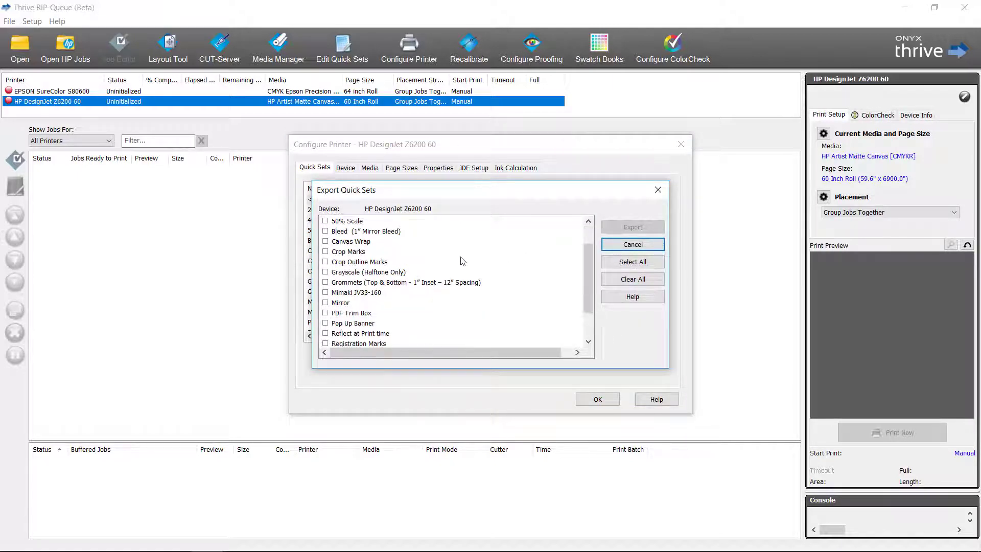
{"action": "left_click", "coordinate": [615, 263]}
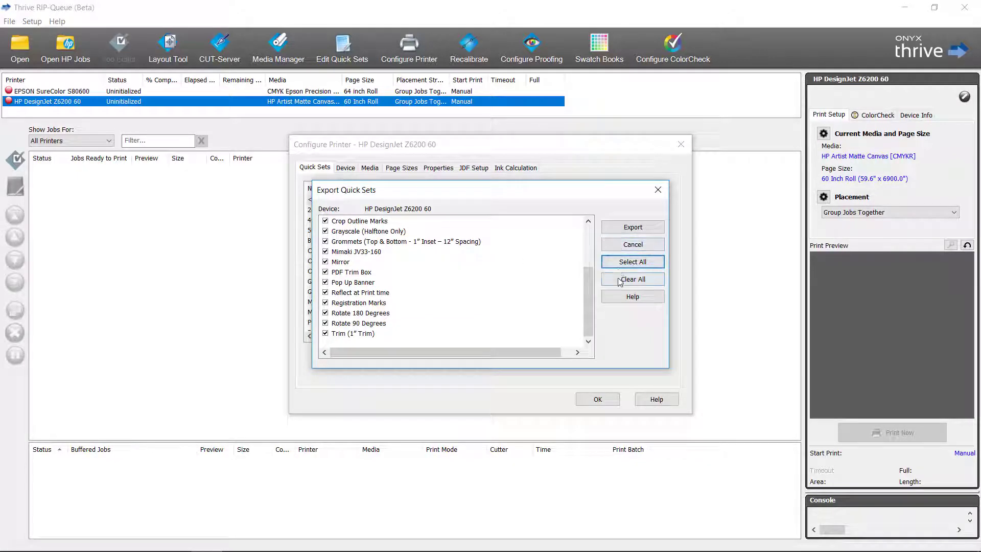
Limit the export selection to the Crop Outline Marks, Mimaki JV33-160 and PDF Trim Box quick sets.
{"action": "left_click", "coordinate": [620, 281]}
{"action": "left_click", "coordinate": [328, 222]}
{"action": "left_click", "coordinate": [325, 252]}
{"action": "left_click", "coordinate": [325, 273]}
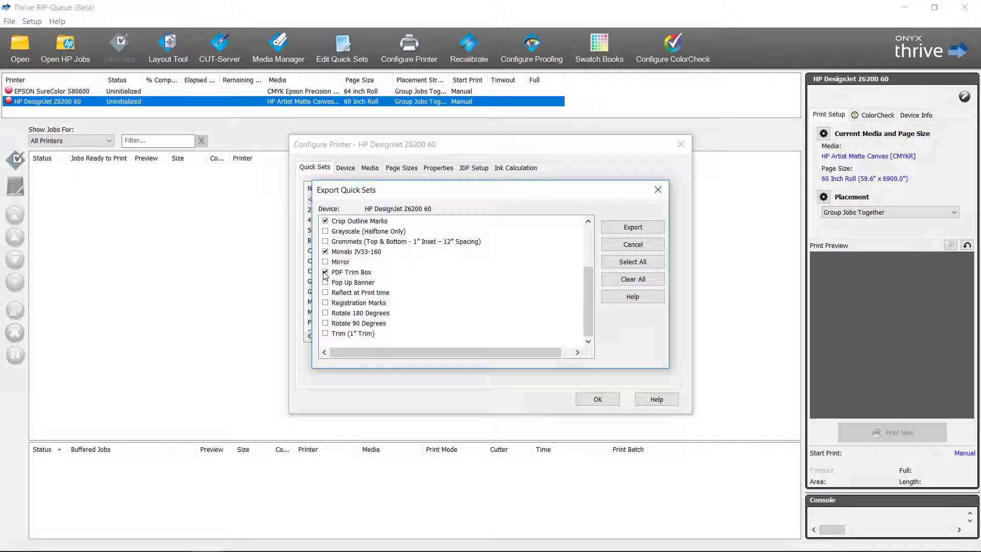
Export all quick sets to the library file HP DesignJet Z6200 60.OQS in the SalesColorCheckDemoFiles folder.
{"action": "left_click", "coordinate": [619, 262]}
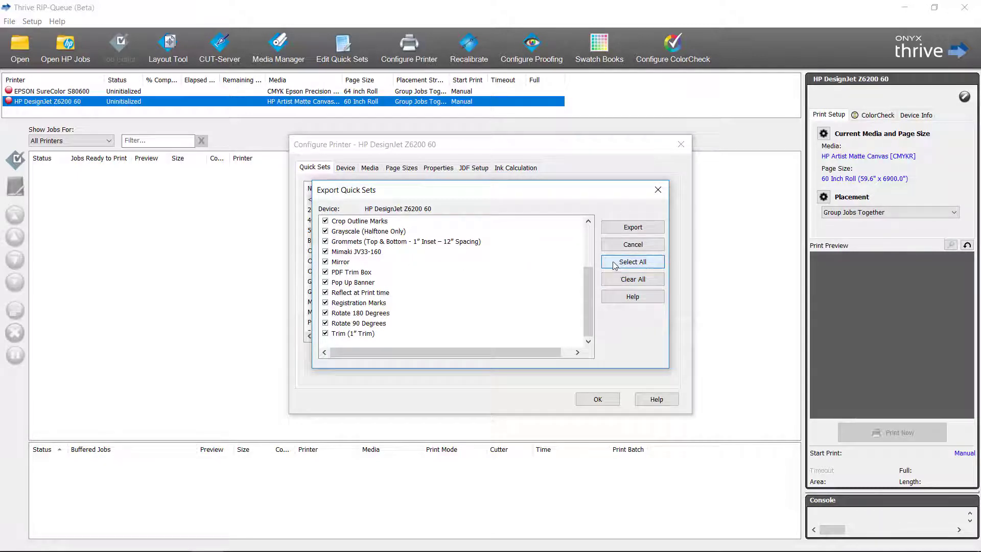
{"action": "left_click", "coordinate": [629, 228]}
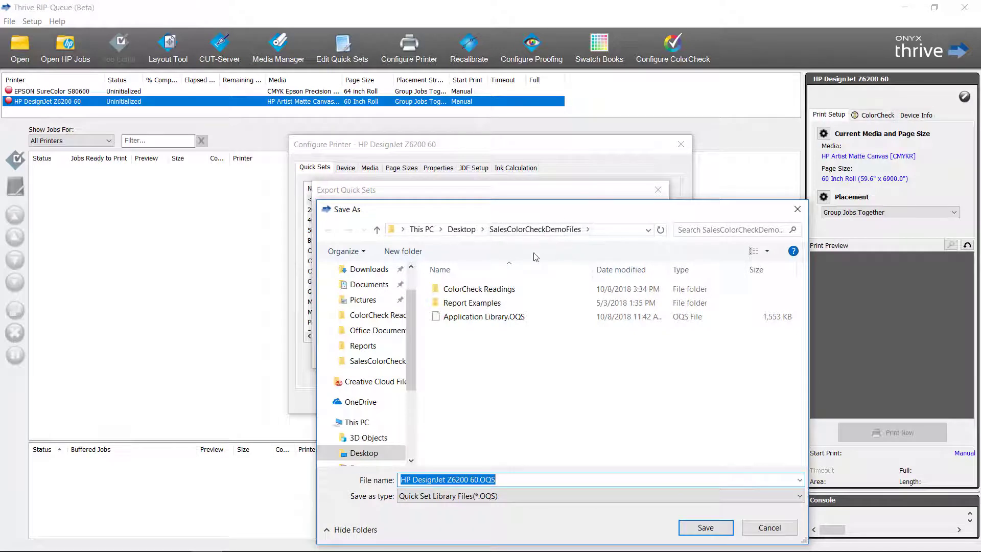
{"action": "left_click", "coordinate": [514, 481]}
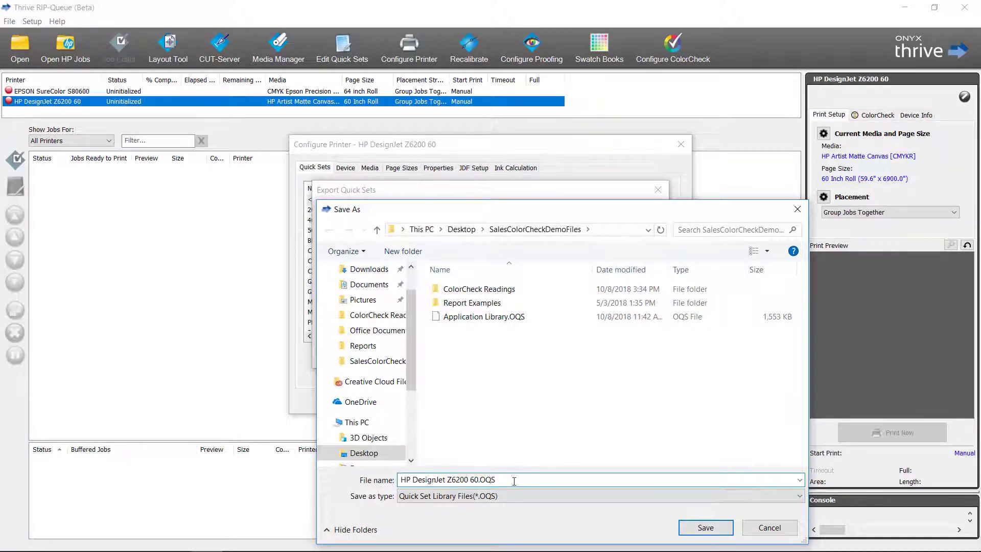
{"action": "left_click", "coordinate": [705, 527]}
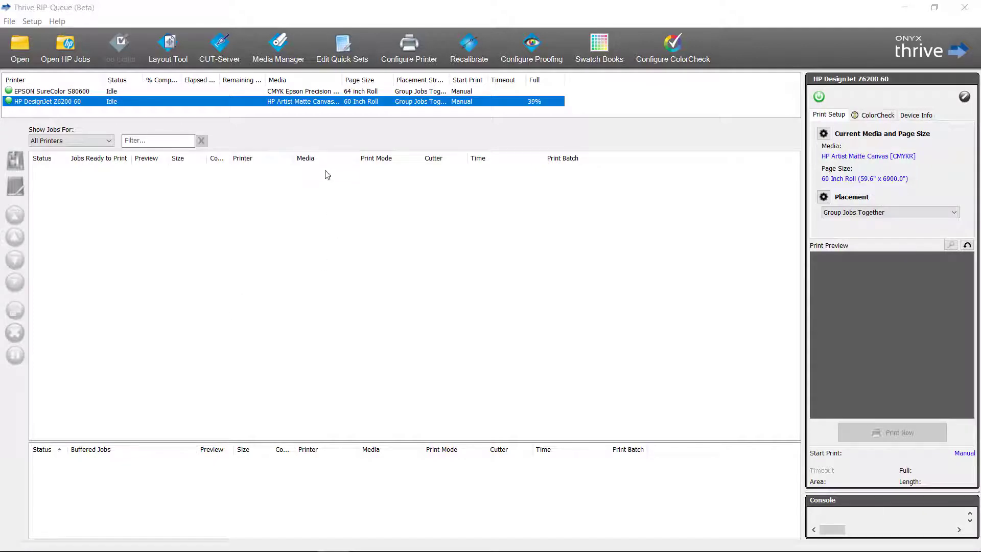
Switch to Media Manager and select the 1200-VarDot, Stochastic, 8 pass Bidir print mode of HP Artist Matte Canvas under CMYKR.
{"action": "left_click", "coordinate": [282, 63]}
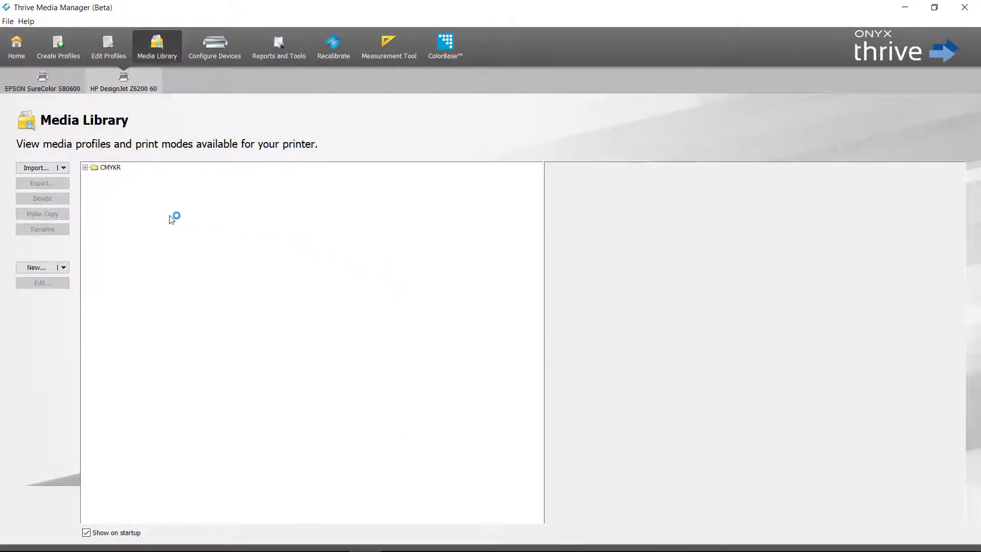
{"action": "left_click", "coordinate": [85, 168]}
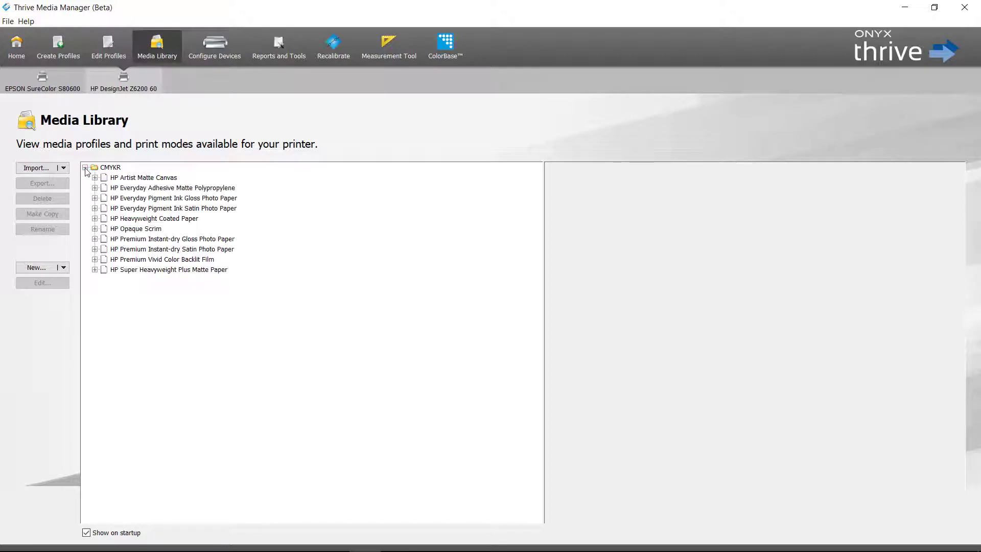
{"action": "left_click", "coordinate": [94, 178]}
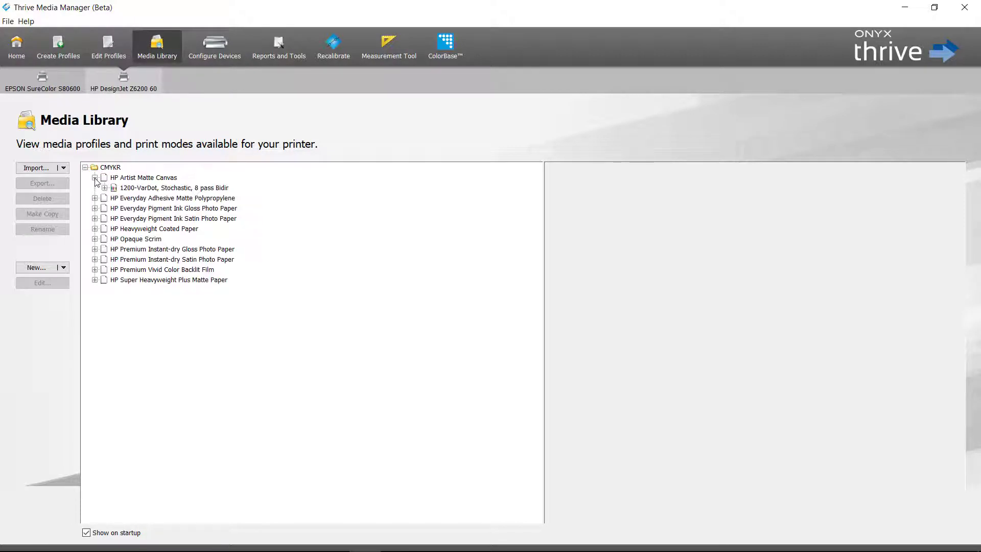
{"action": "left_click", "coordinate": [104, 188]}
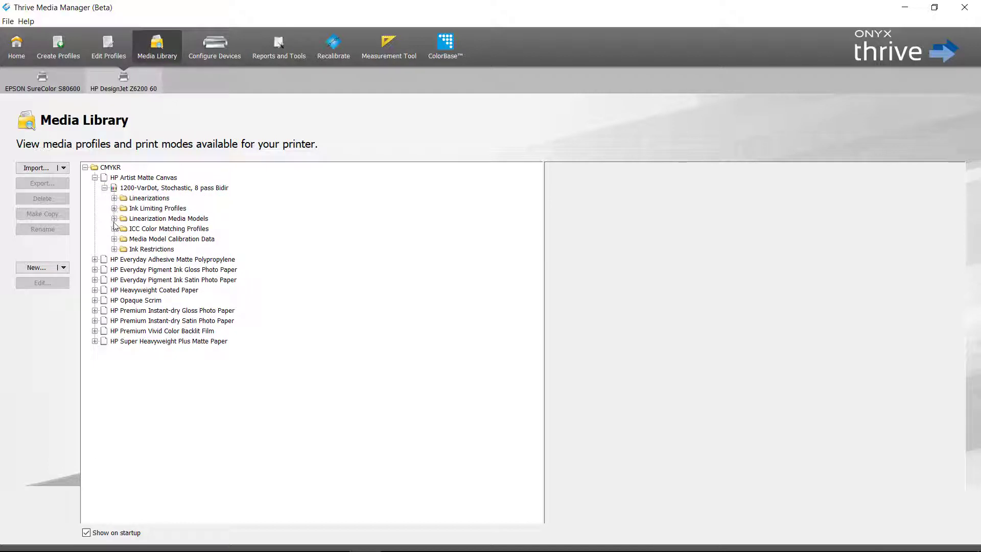
{"action": "left_click", "coordinate": [173, 188]}
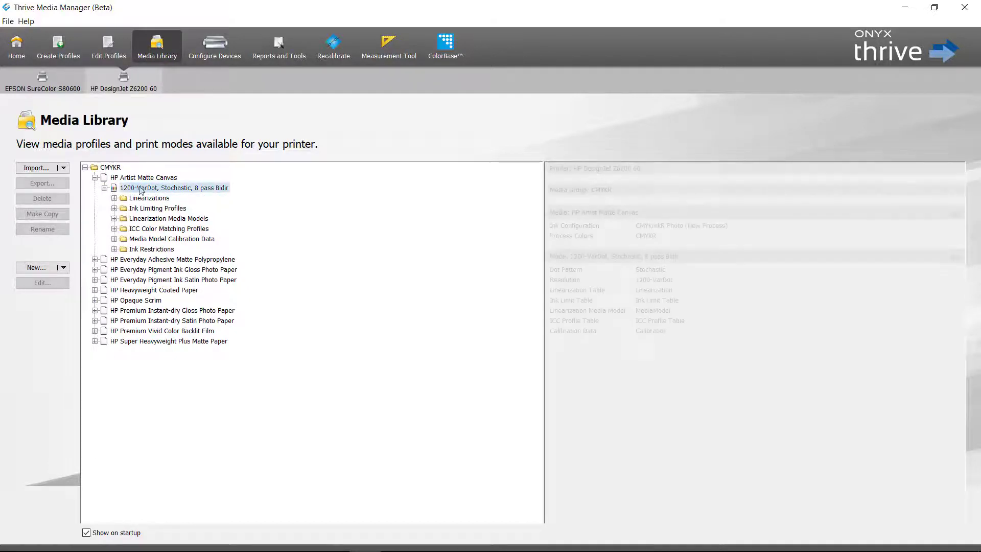
Open the selected print mode for editing and advance through its existing settings to the ICC Profile stage.
{"action": "right_click", "coordinate": [173, 192]}
{"action": "left_click", "coordinate": [188, 235]}
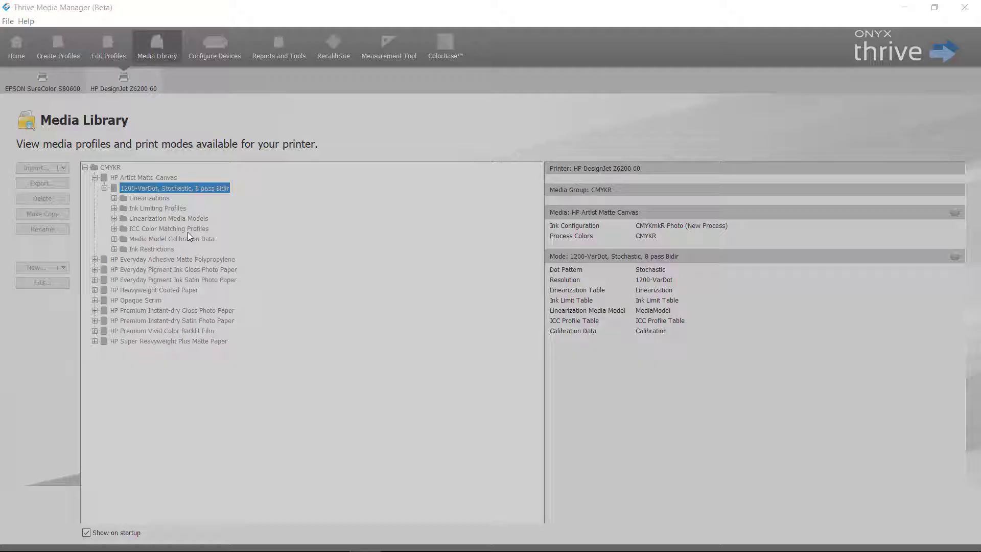
{"action": "left_click", "coordinate": [492, 296]}
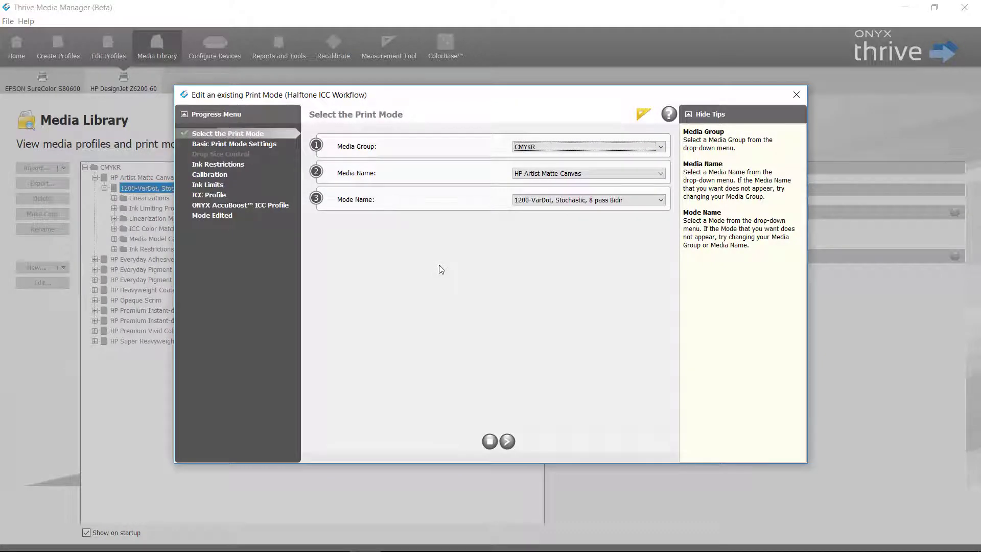
{"action": "left_click", "coordinate": [507, 441]}
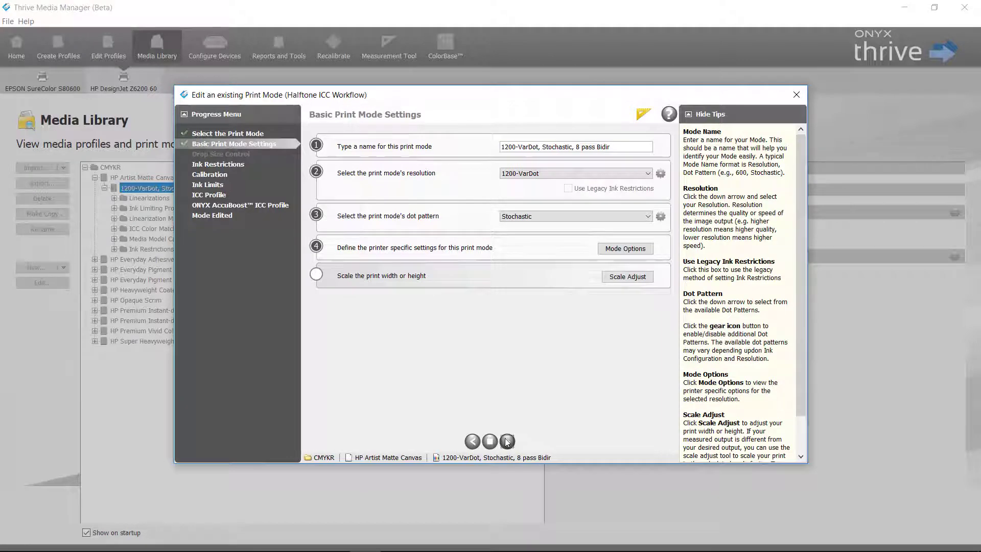
{"action": "left_click", "coordinate": [507, 441]}
{"action": "left_click", "coordinate": [507, 441]}
{"action": "left_click", "coordinate": [507, 441]}
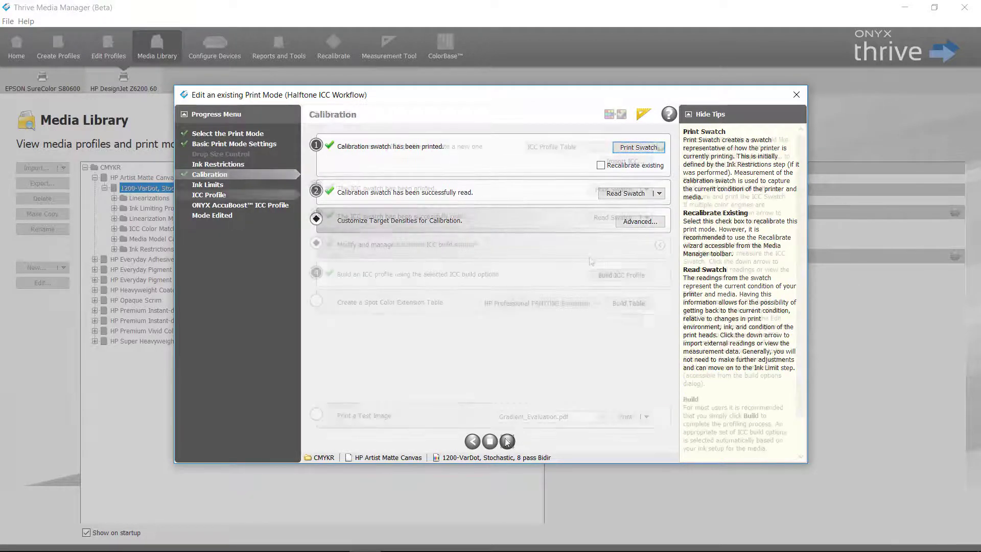
{"action": "left_click", "coordinate": [507, 441]}
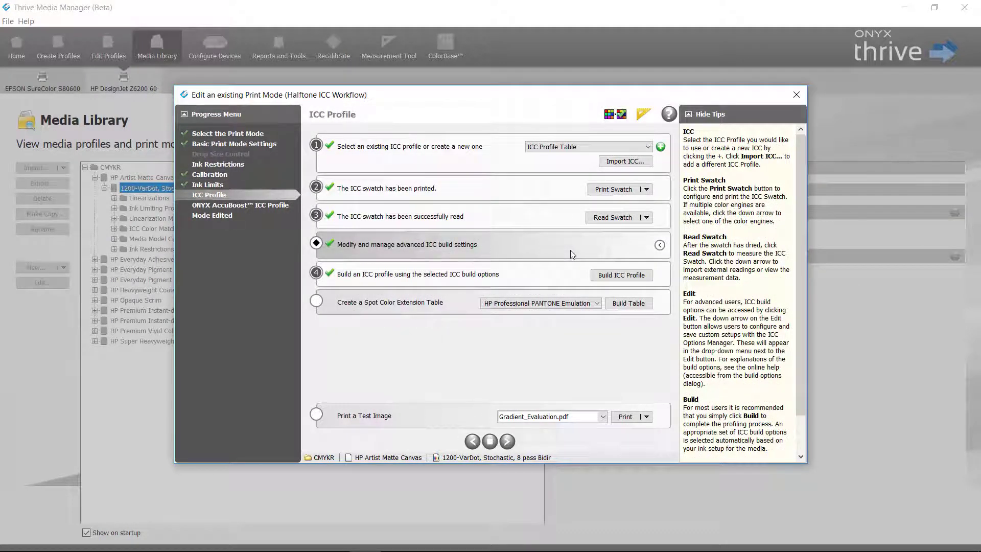
Set the relative gamut mapping method to Chroma Preserving in the advanced ICC build options, and build the ICC profile with them.
{"action": "left_click", "coordinate": [659, 246]}
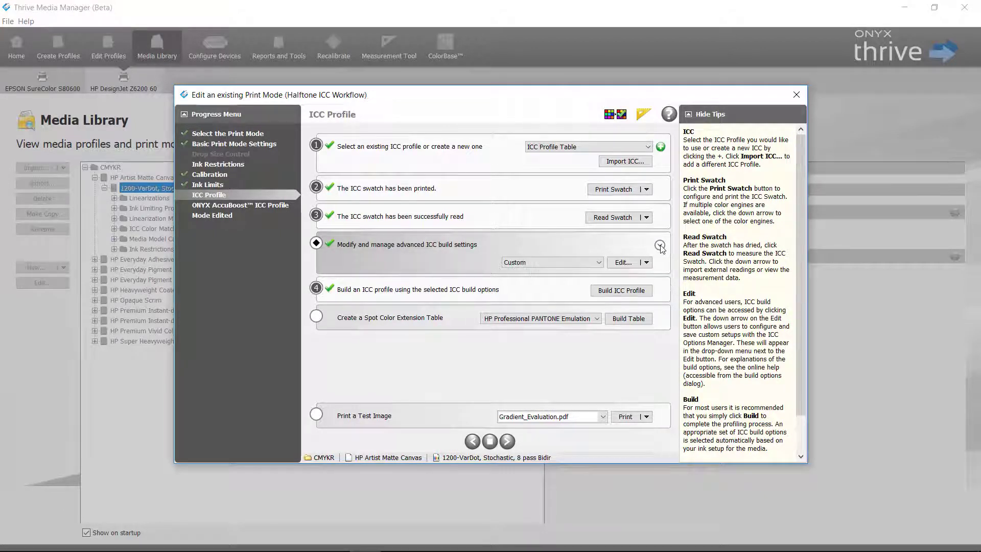
{"action": "left_click", "coordinate": [624, 263]}
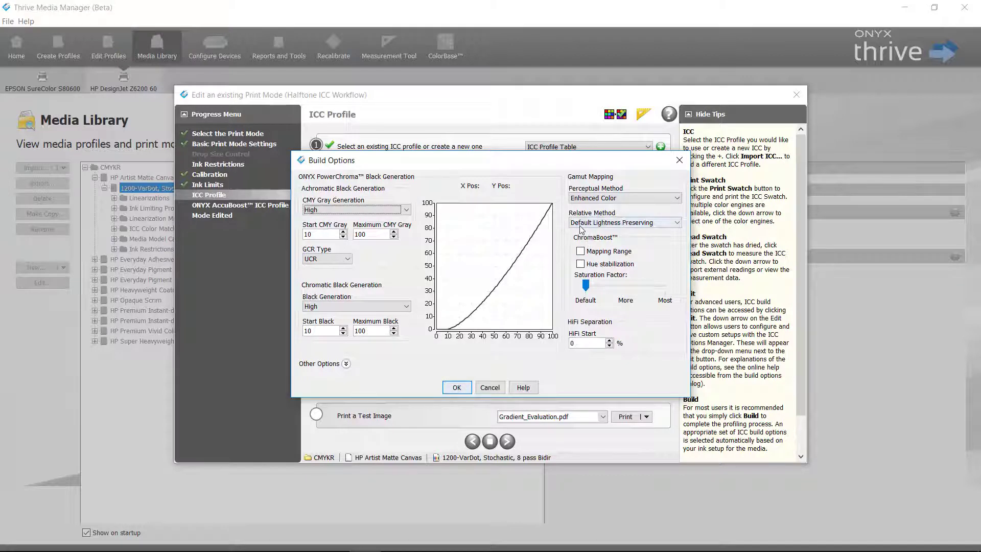
{"action": "left_click", "coordinate": [660, 226]}
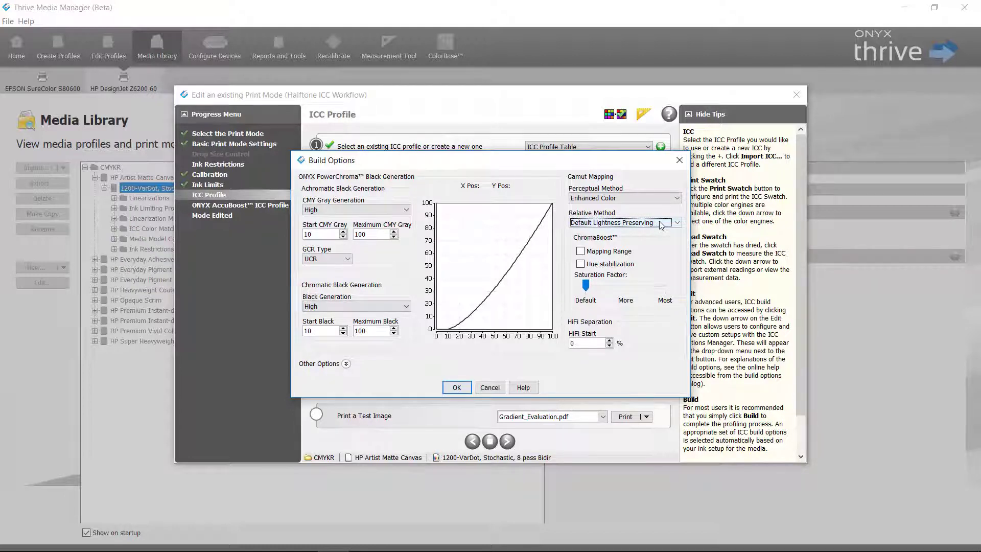
{"action": "left_click", "coordinate": [660, 224]}
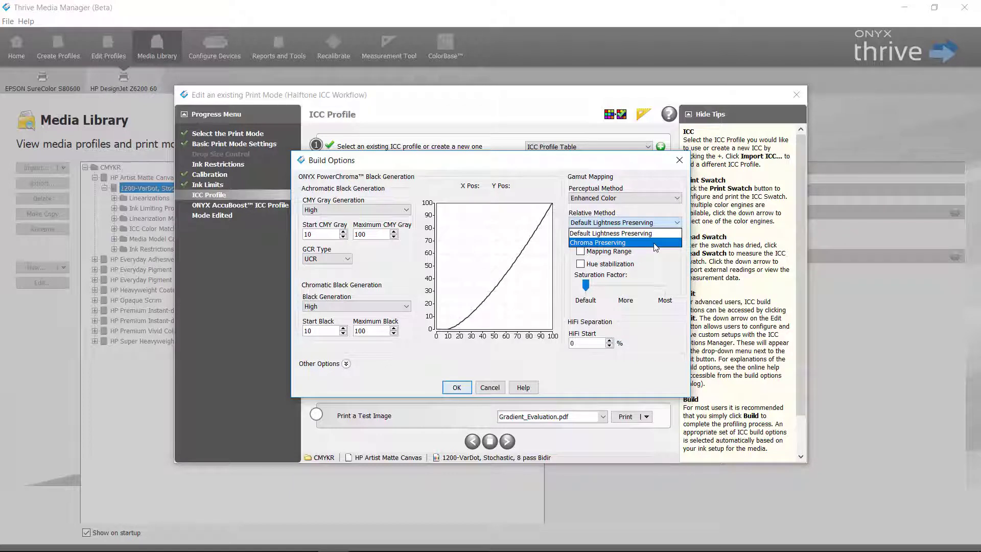
{"action": "left_click", "coordinate": [654, 243]}
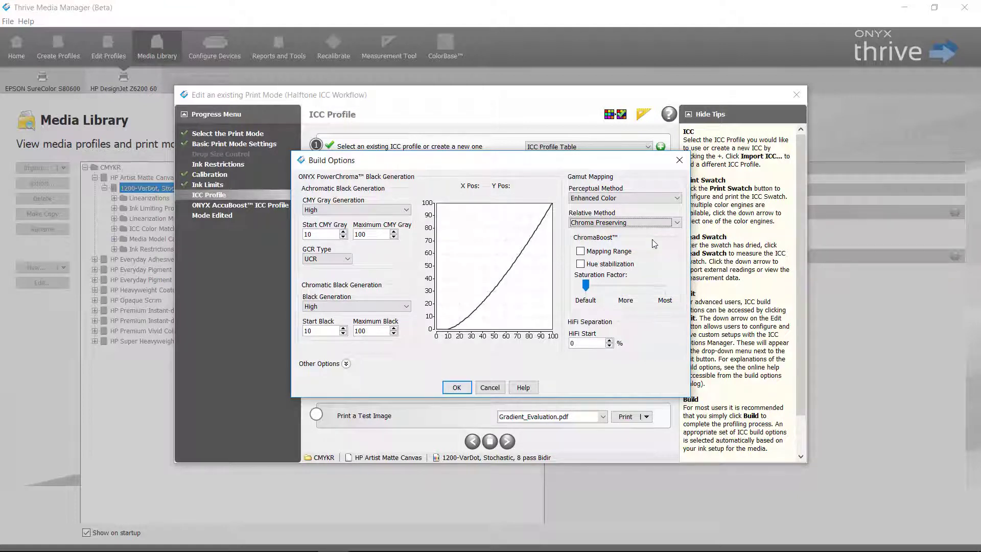
{"action": "left_click", "coordinate": [652, 222]}
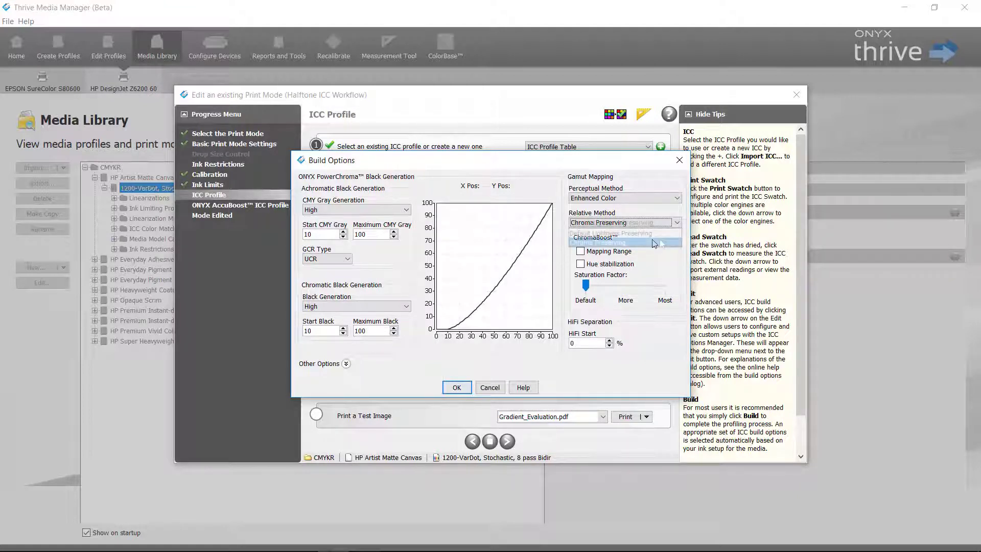
{"action": "left_click", "coordinate": [660, 239]}
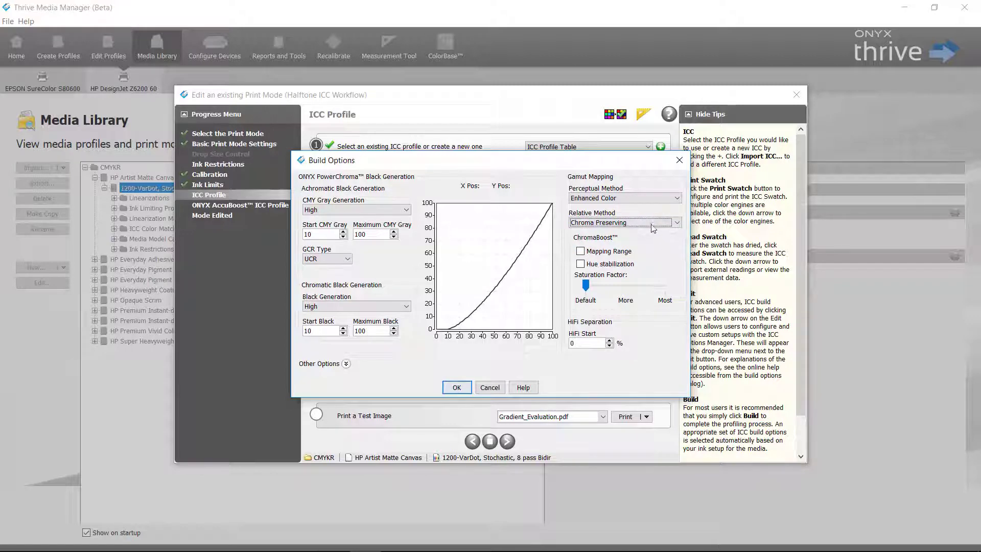
{"action": "left_click", "coordinate": [460, 388]}
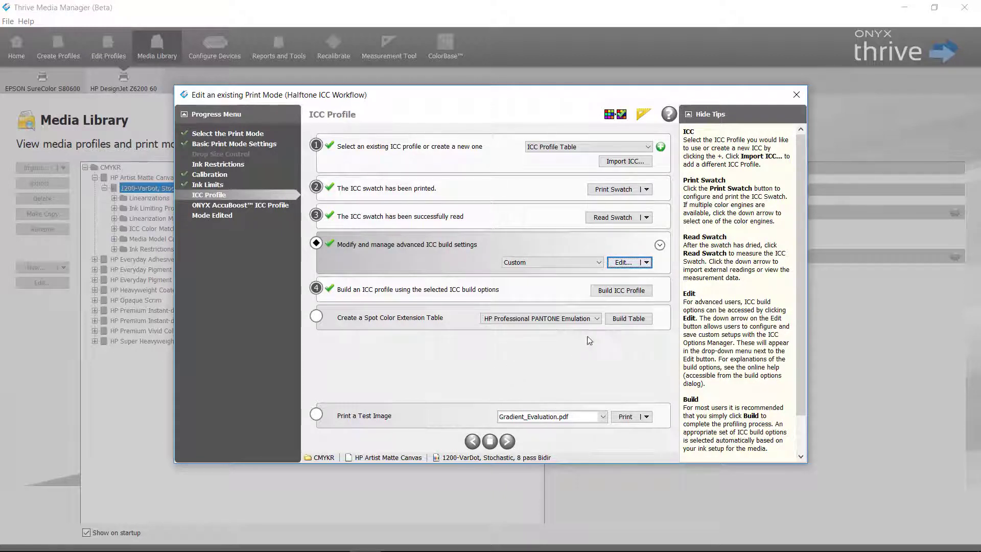
{"action": "left_click", "coordinate": [629, 295]}
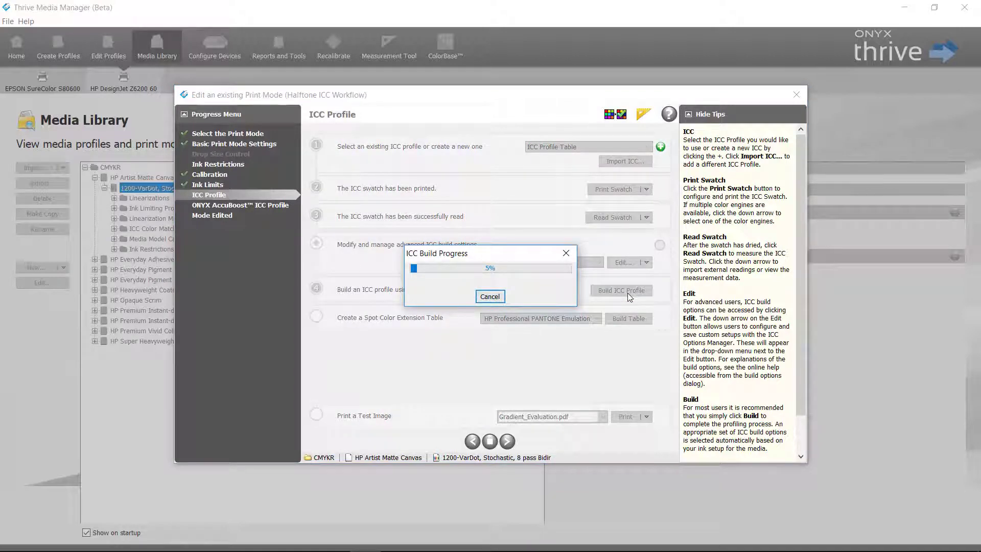